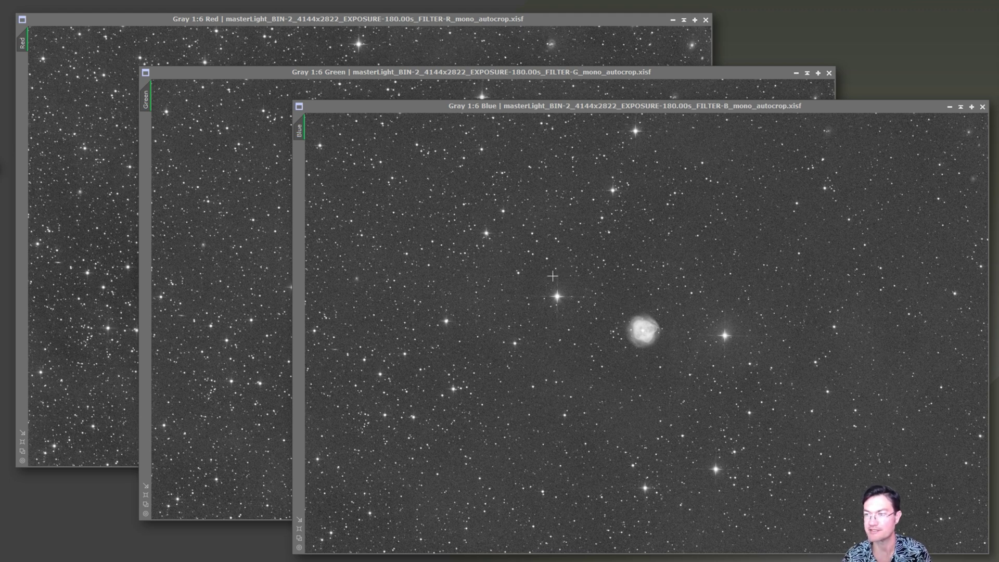
# Zoom the green master to 1:2 around the nebula, then bring up Lum.xisf maximized
pyautogui.click(245, 230)
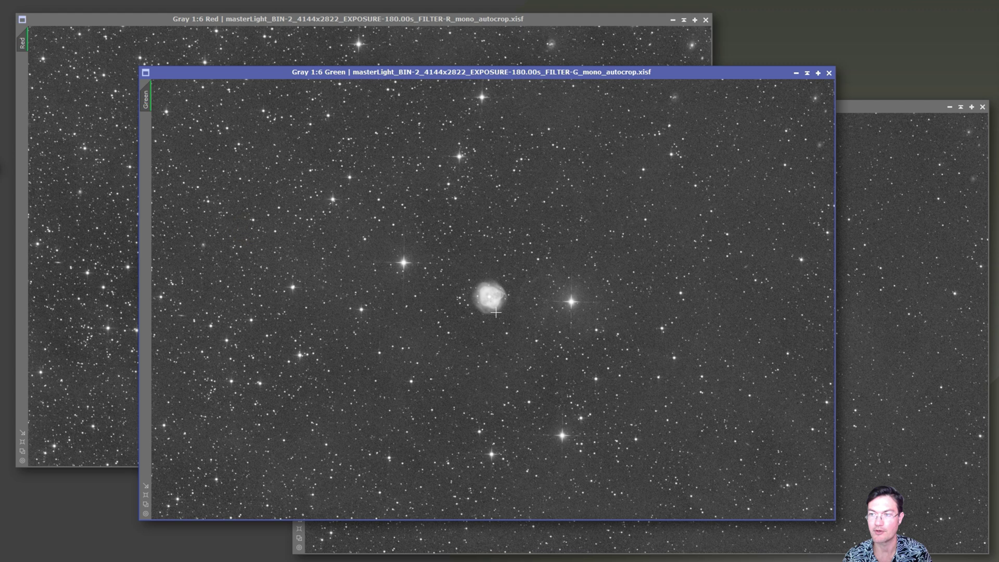
pyautogui.scroll(2, 491, 306)
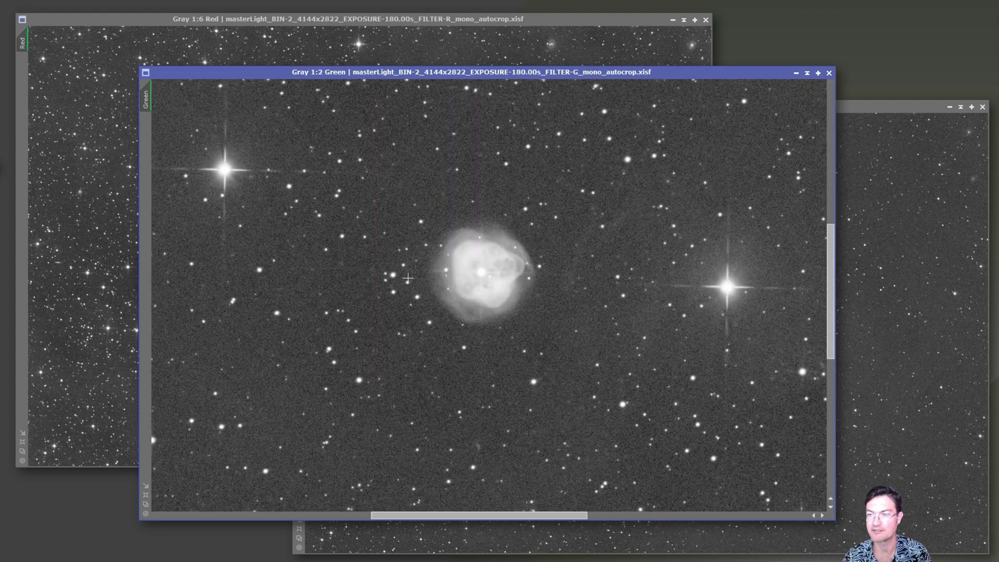
pyautogui.scroll(-2, 447, 299)
pyautogui.click(856, 233)
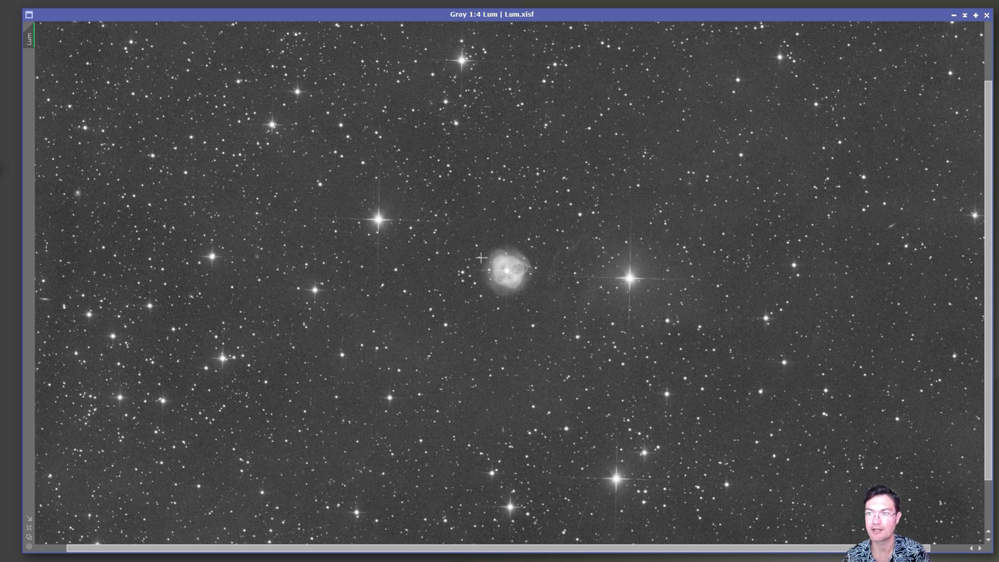
# Zoom the Lum view and read pixel values beside the bright star and across the background sky
pyautogui.scroll(2, 504, 266)
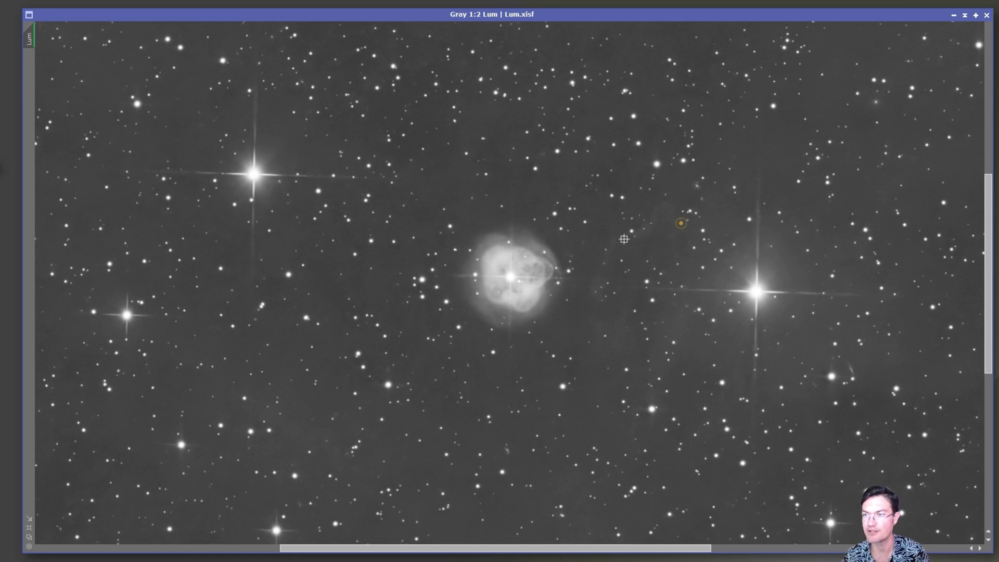
pyautogui.moveTo(680, 220); pyautogui.dragTo(713, 296)
pyautogui.click(713, 295)
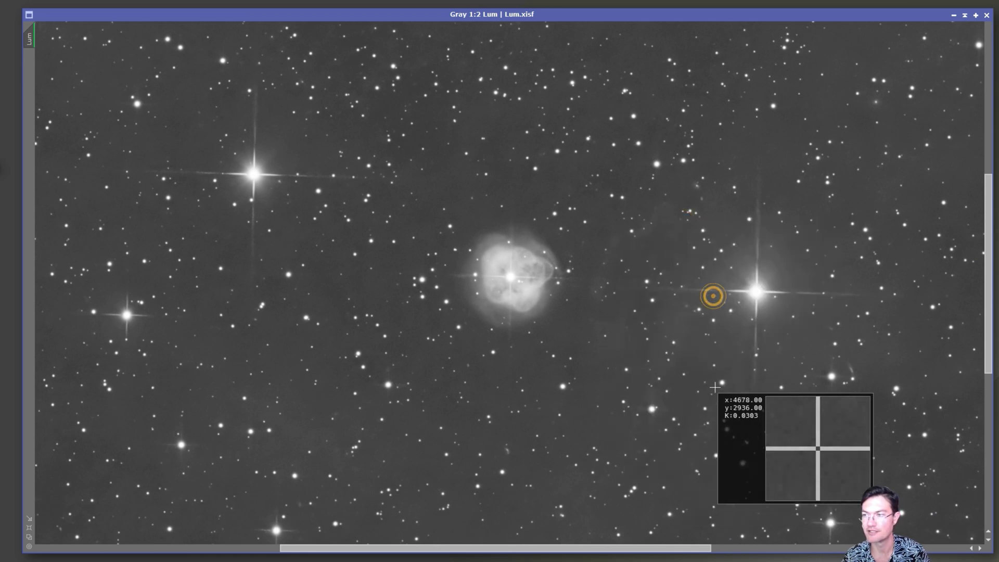
pyautogui.scroll(-2, 671, 281)
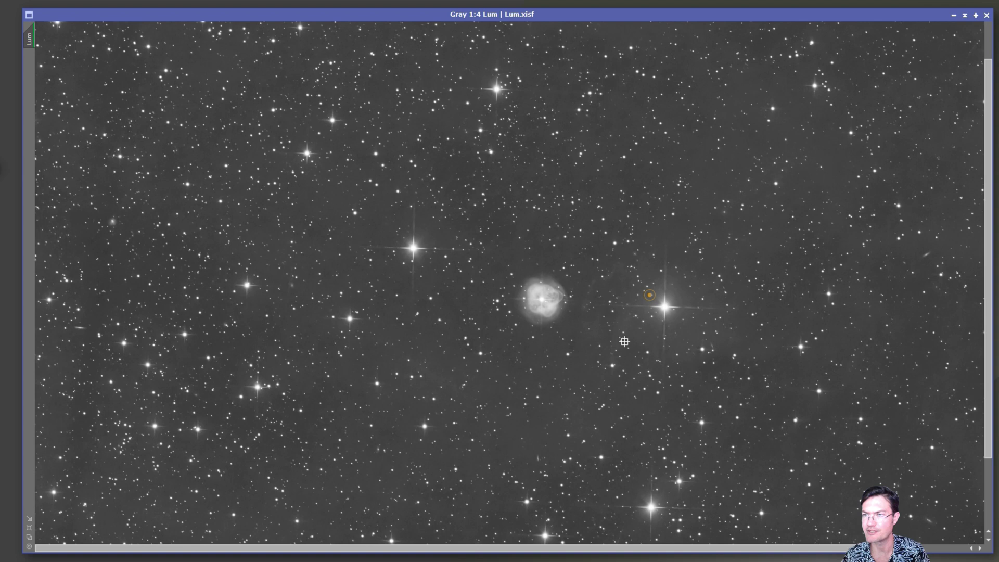
pyautogui.moveTo(651, 291); pyautogui.dragTo(603, 418)
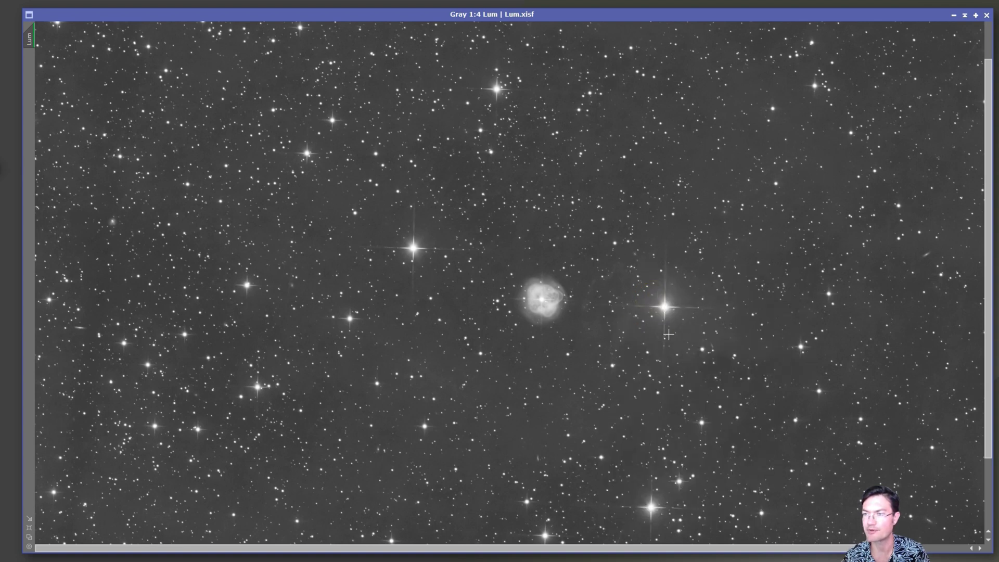
pyautogui.scroll(2, 640, 318)
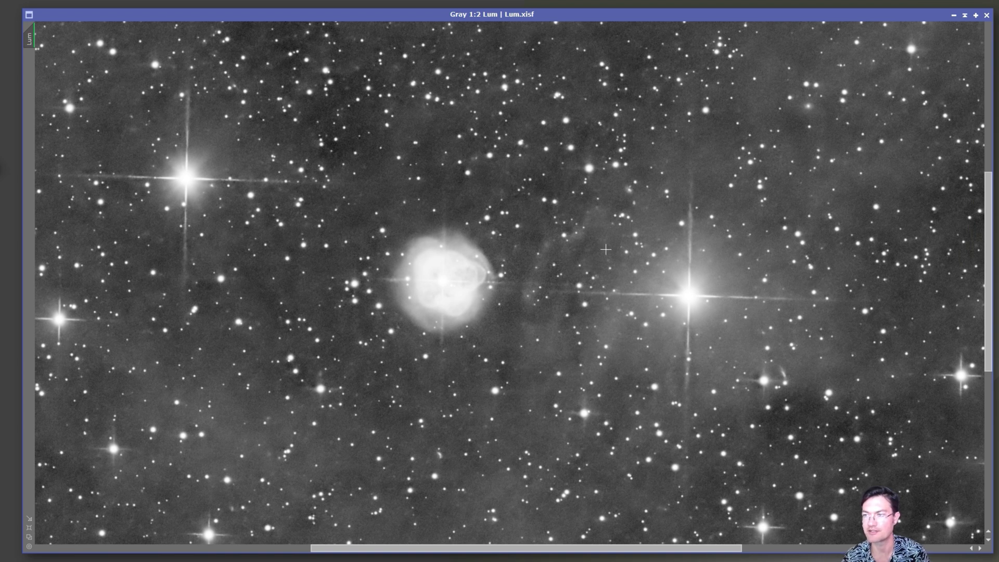
pyautogui.scroll(-1, 819, 299)
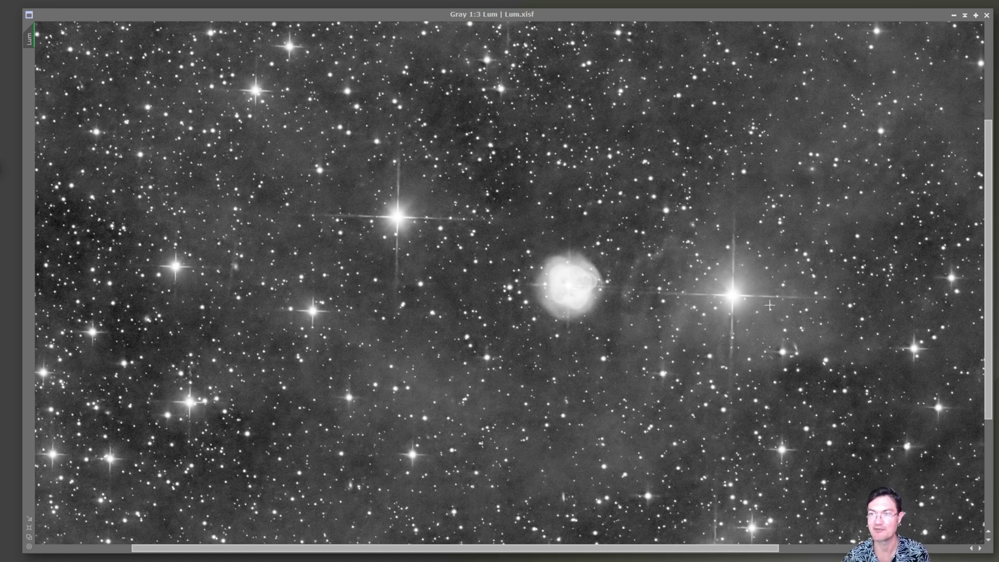
# Zoom in on the faint fuzzy object and read pixel values across it
pyautogui.scroll(2, 683, 42)
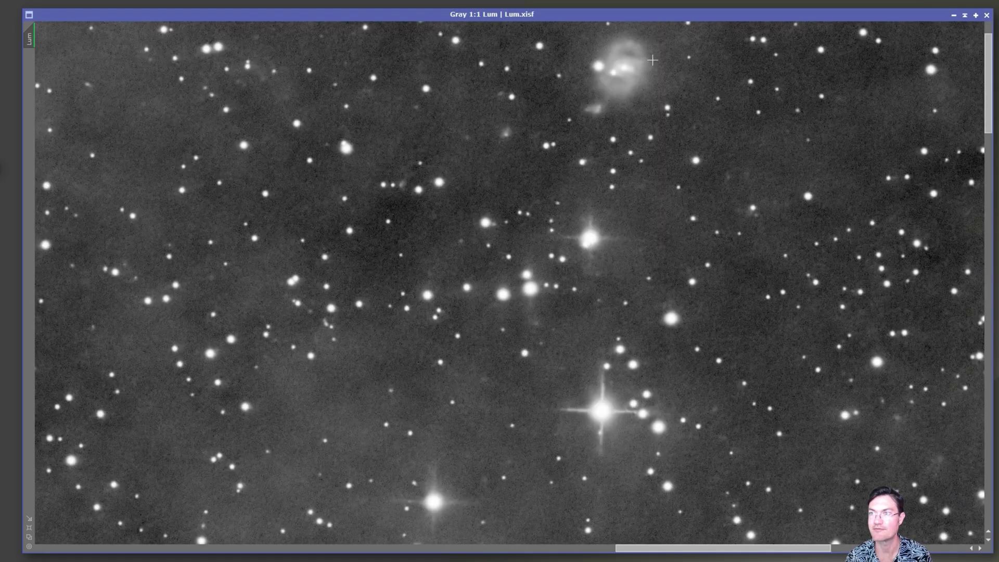
pyautogui.scroll(1, 987, 129)
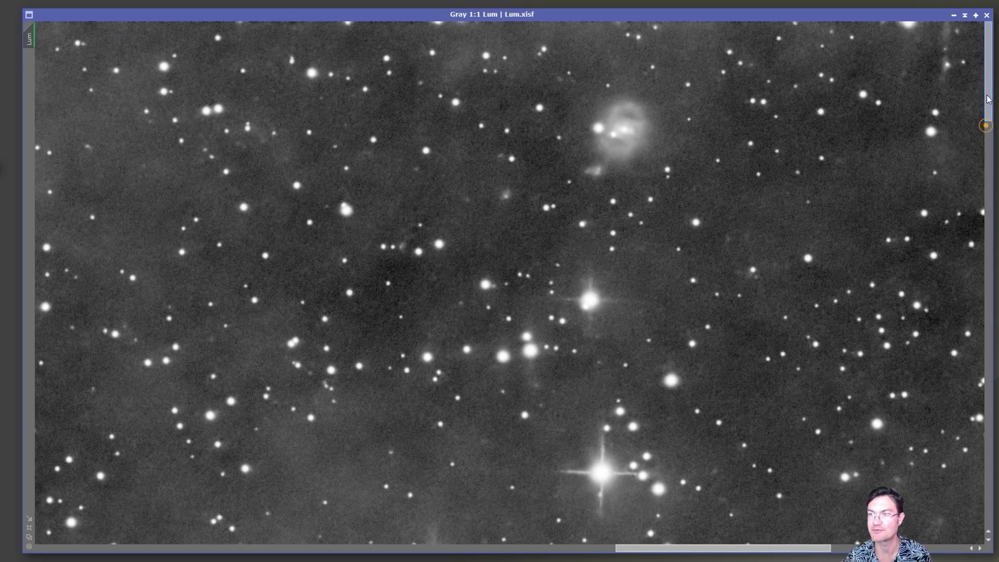
pyautogui.click(632, 128)
pyautogui.moveTo(644, 103); pyautogui.dragTo(632, 147)
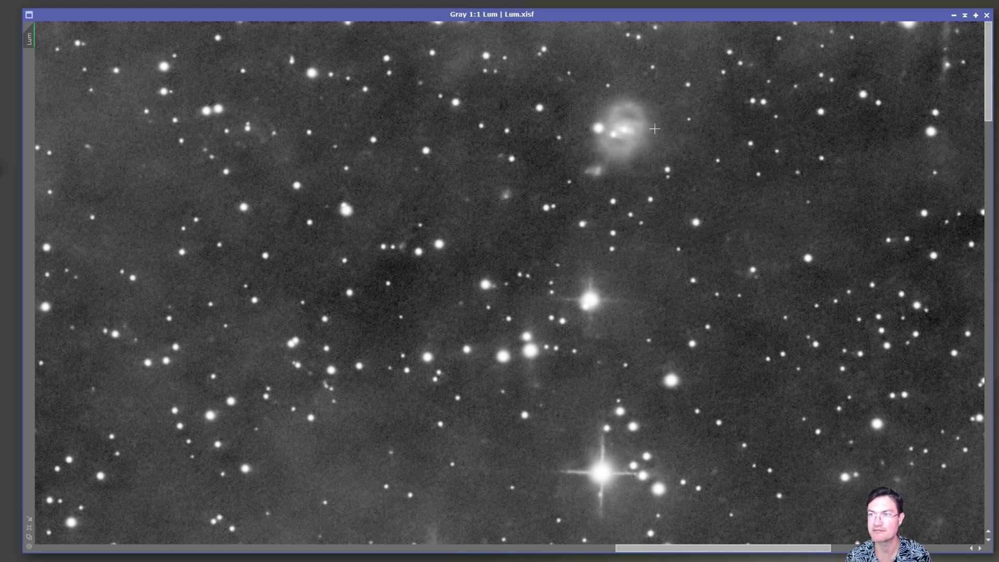
pyautogui.scroll(-3, 655, 163)
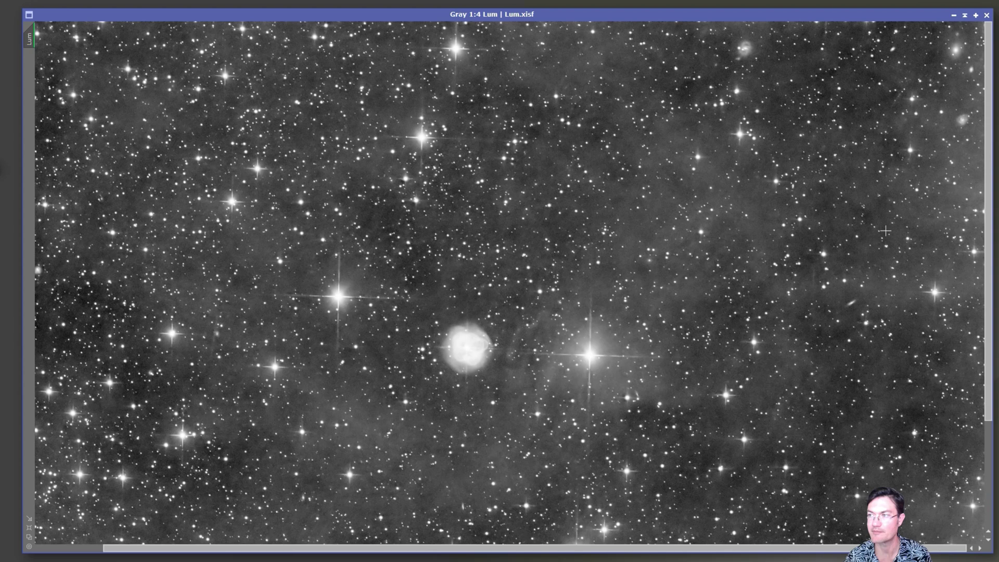
pyautogui.scroll(4, 962, 128)
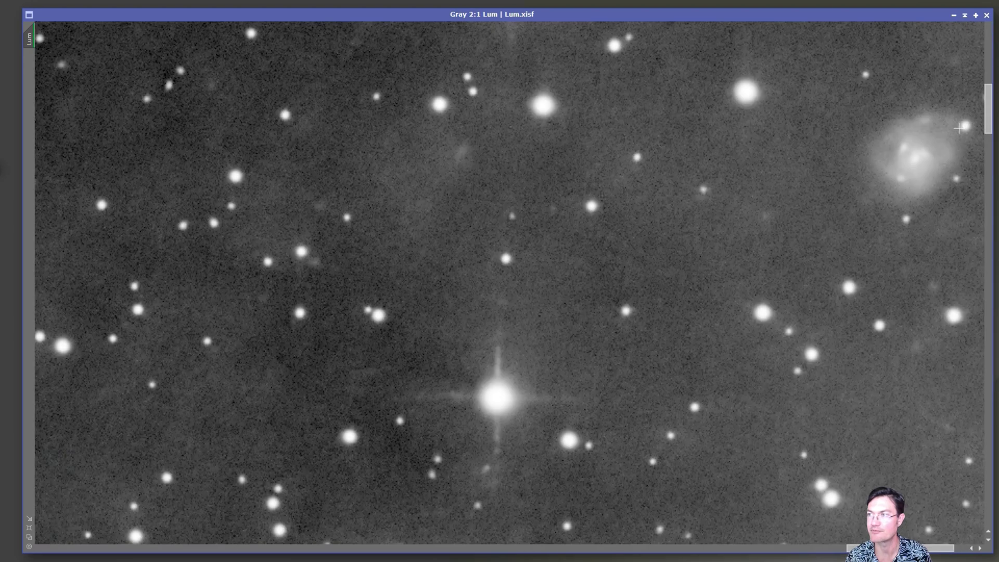
pyautogui.scroll(-3, 878, 181)
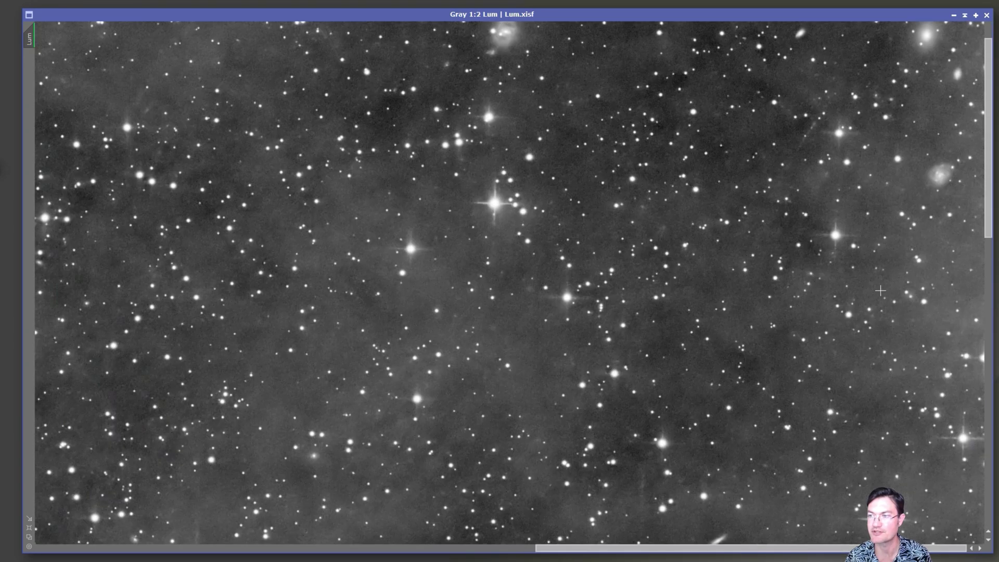
pyautogui.moveTo(987, 284); pyautogui.dragTo(987, 488)
# Zoom to another faint galaxy and read the pixel value beside it
pyautogui.scroll(3, 836, 401)
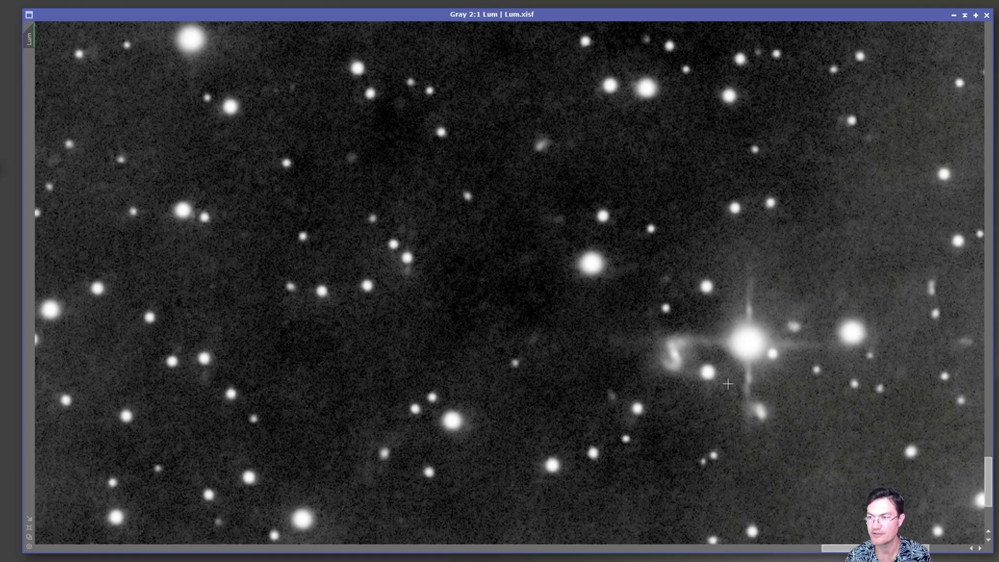
pyautogui.click(680, 351)
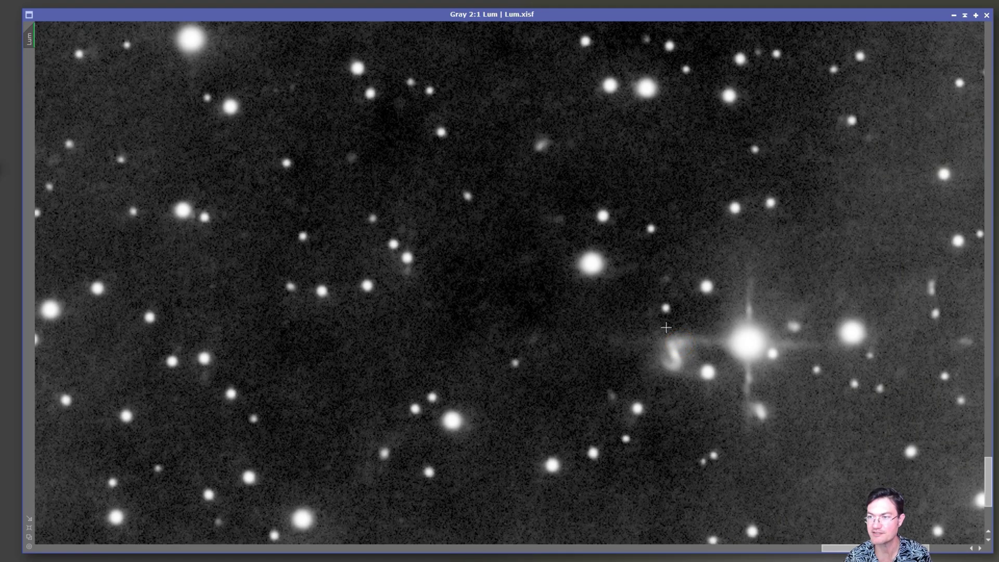
pyautogui.scroll(-3, 616, 329)
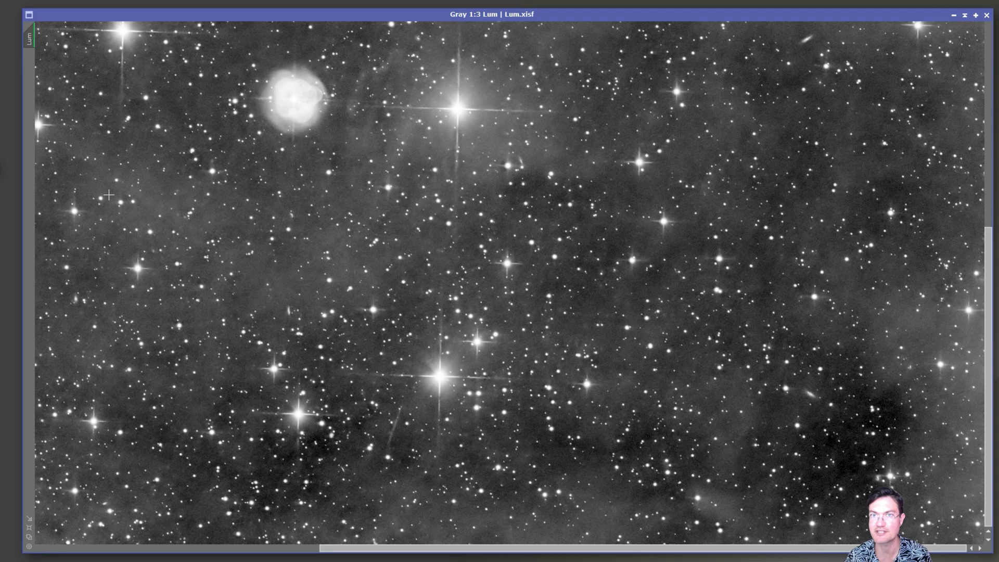
pyautogui.scroll(-1, 109, 194)
pyautogui.scroll(1, 72, 235)
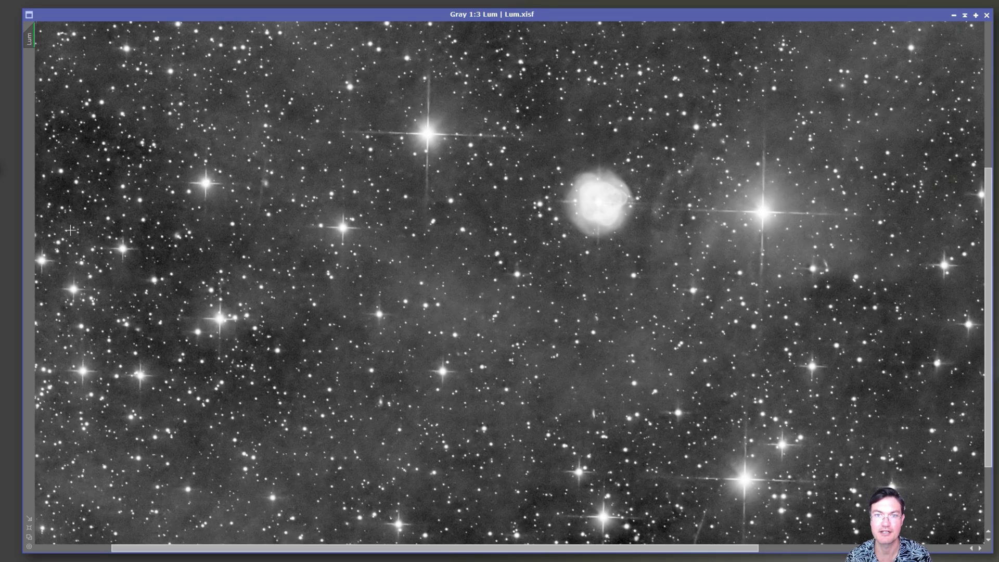
pyautogui.scroll(3, 73, 234)
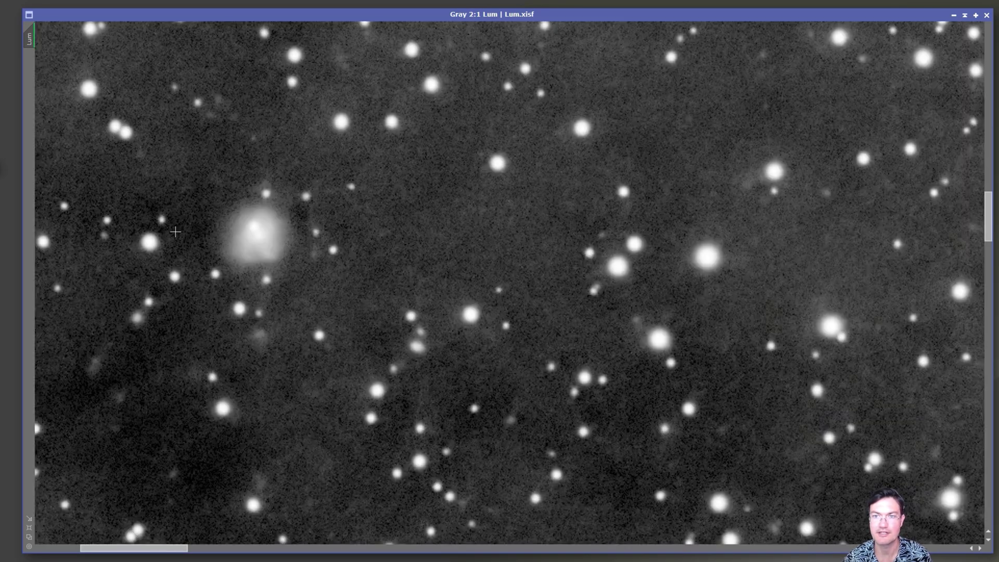
# Sample pixel values across the small fuzzy galaxy, then bring up the Ha master light
pyautogui.click(260, 232)
pyautogui.click(257, 229)
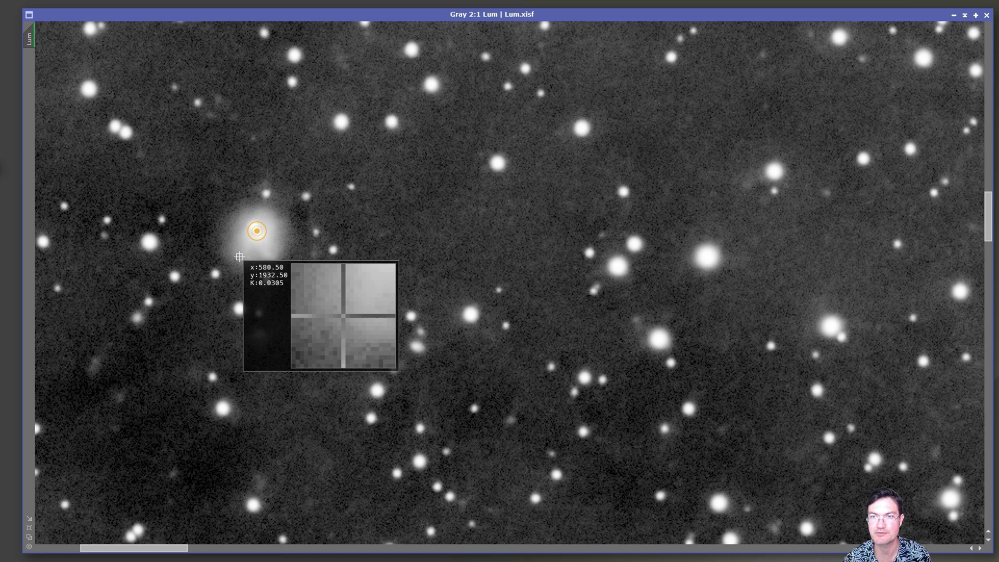
pyautogui.click(264, 248)
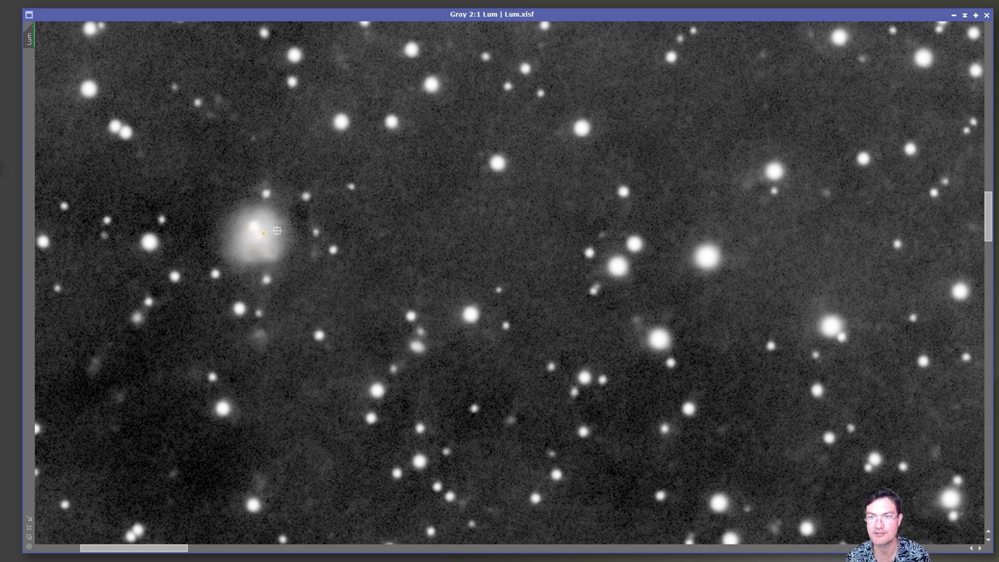
pyautogui.moveTo(263, 234); pyautogui.dragTo(280, 221)
pyautogui.click(270, 213)
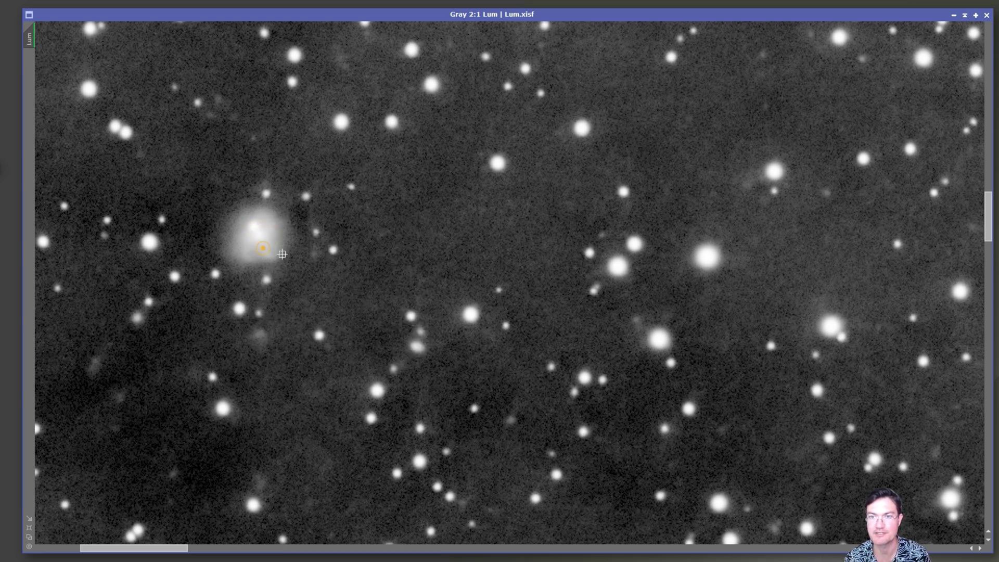
pyautogui.click(245, 263)
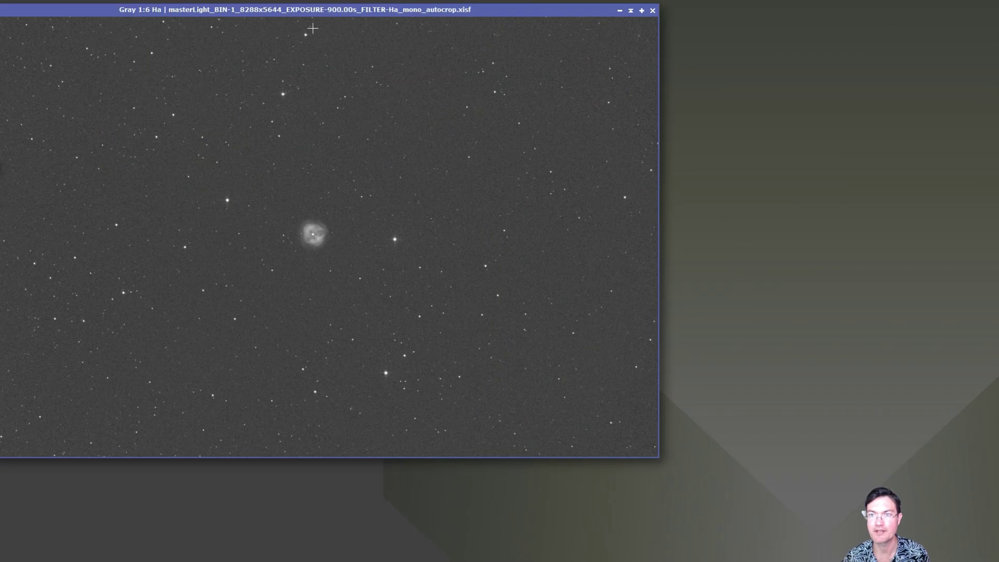
# Center the Ha master window and zoom in on the nebula
pyautogui.moveTo(323, 8); pyautogui.dragTo(463, 48)
pyautogui.scroll(1, 516, 232)
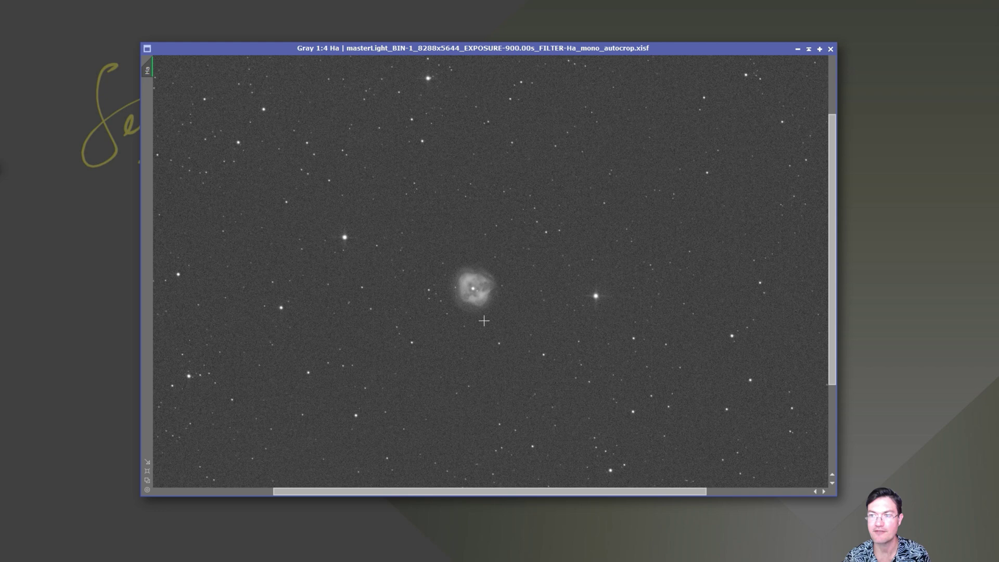
pyautogui.scroll(-2, 485, 312)
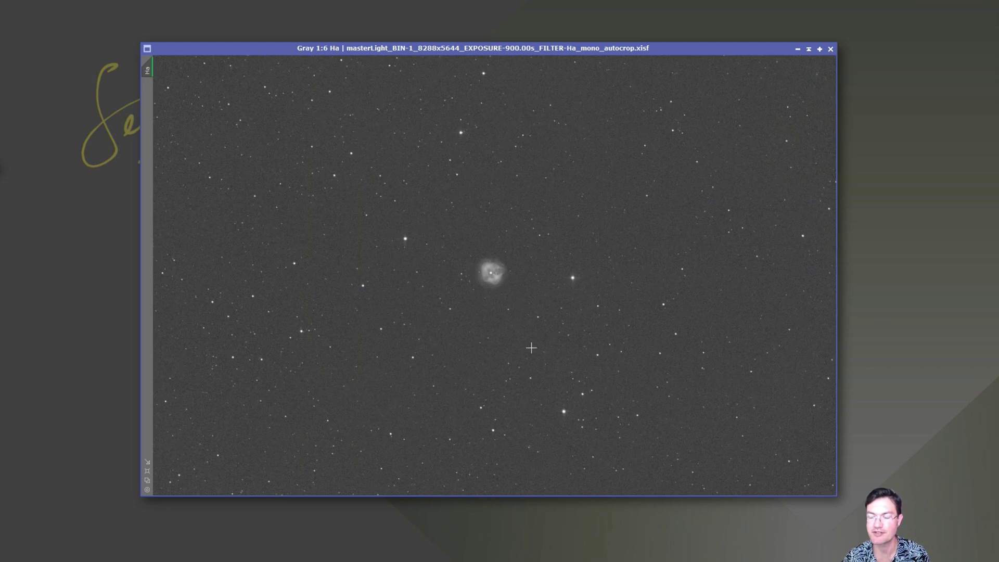
pyautogui.scroll(5, 498, 268)
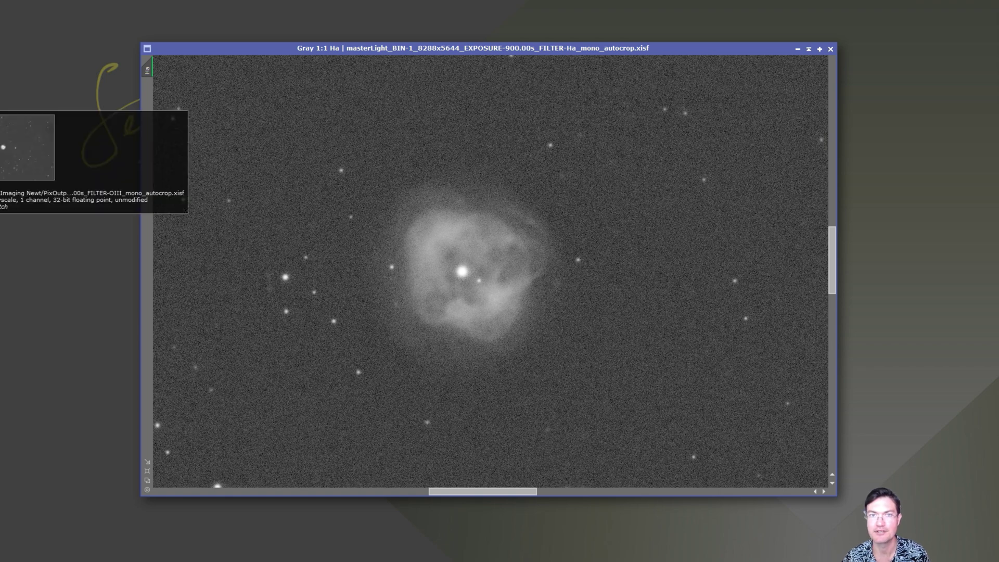
# Open the OIII master, move it aside, inspect the nebula at 1:1, then minimise OIII and Ha
pyautogui.doubleClick(3, 147)
pyautogui.moveTo(328, 42); pyautogui.dragTo(502, 38)
pyautogui.scroll(2, 526, 260)
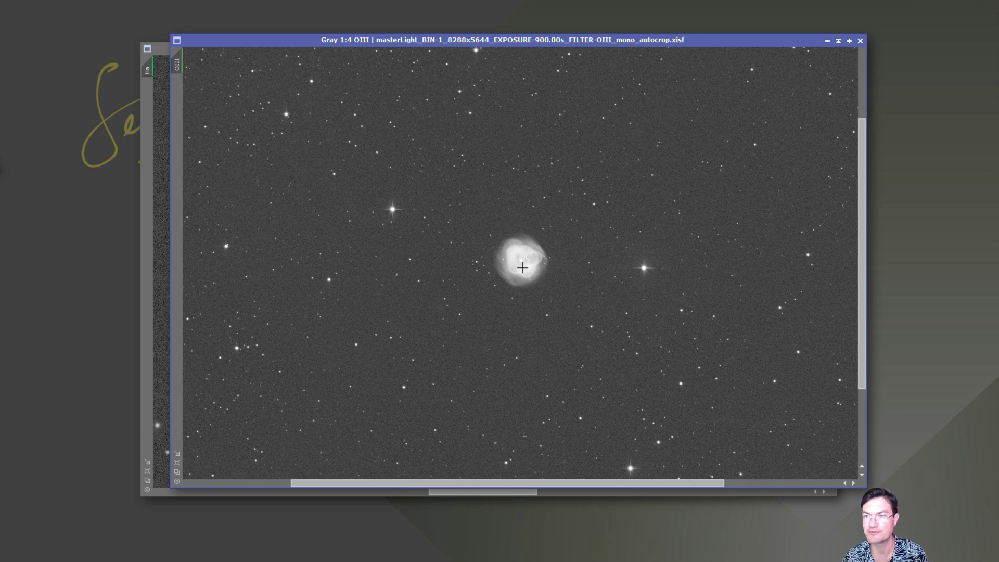
pyautogui.scroll(3, 520, 265)
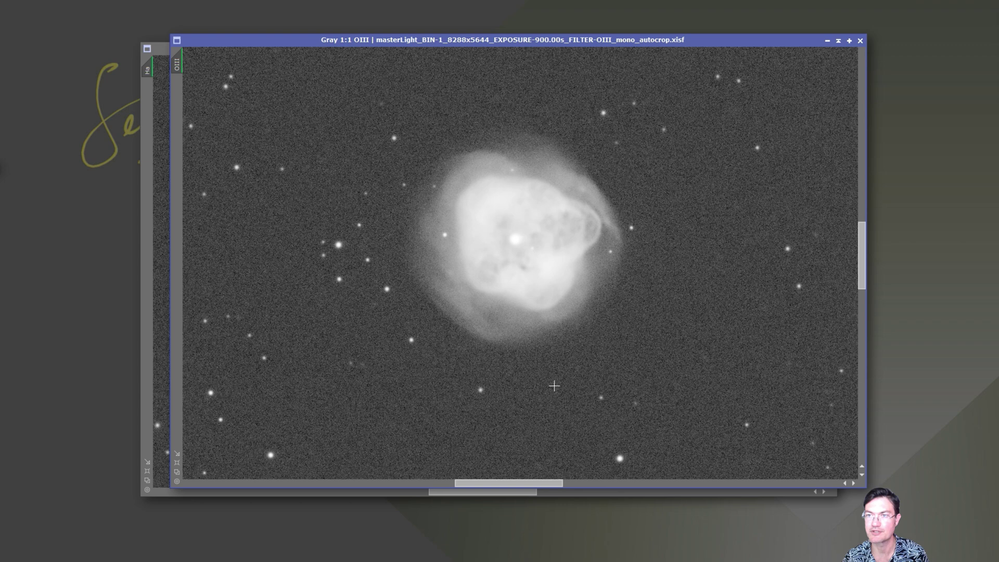
pyautogui.scroll(-2, 492, 391)
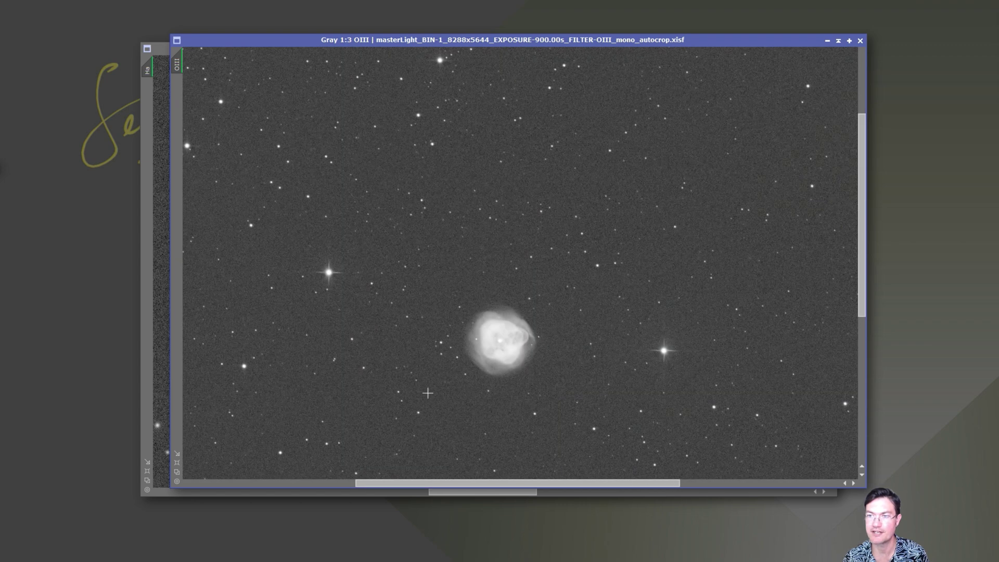
pyautogui.scroll(1, 488, 362)
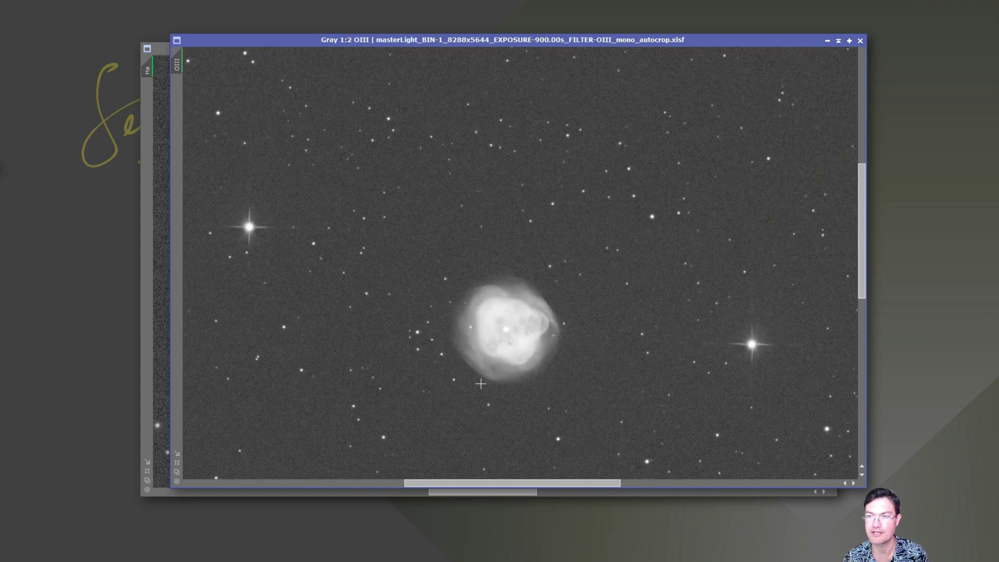
pyautogui.scroll(1, 486, 315)
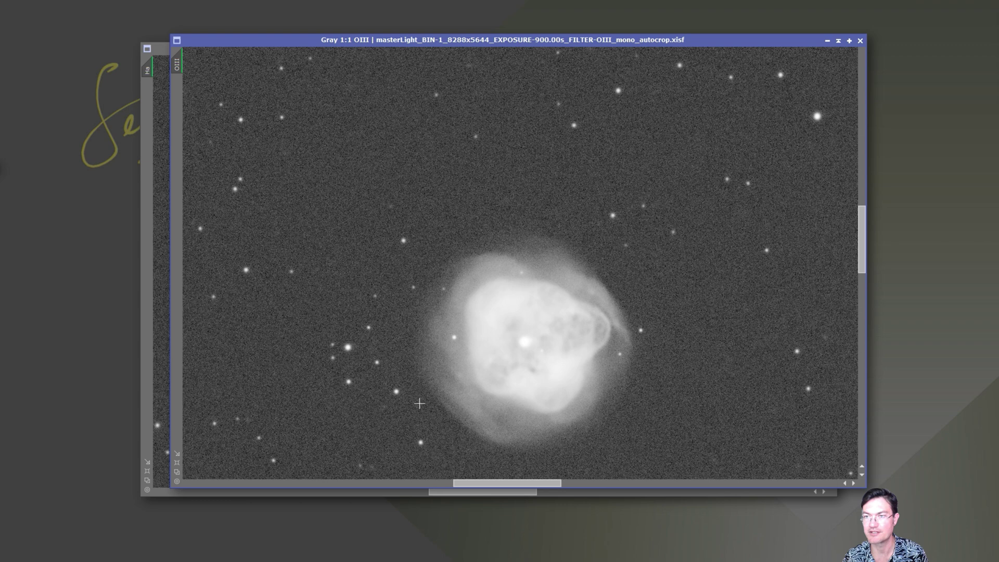
pyautogui.click(826, 40)
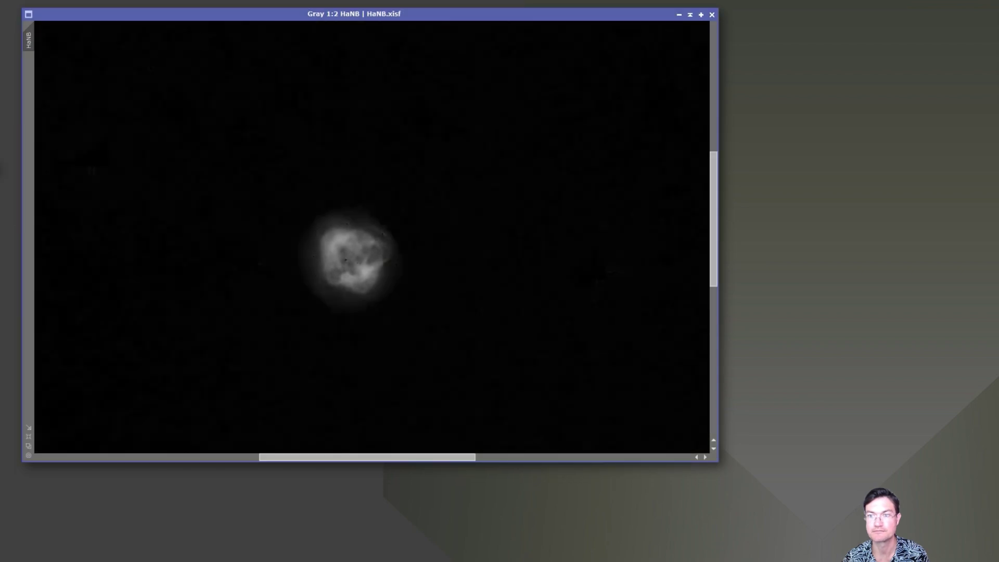
# Open OIIINB beside HaNB and zoom in on the nebula in both narrowband views
pyautogui.doubleClick(6, 169)
pyautogui.moveTo(303, 10); pyautogui.dragTo(619, 102)
pyautogui.scroll(1, 671, 345)
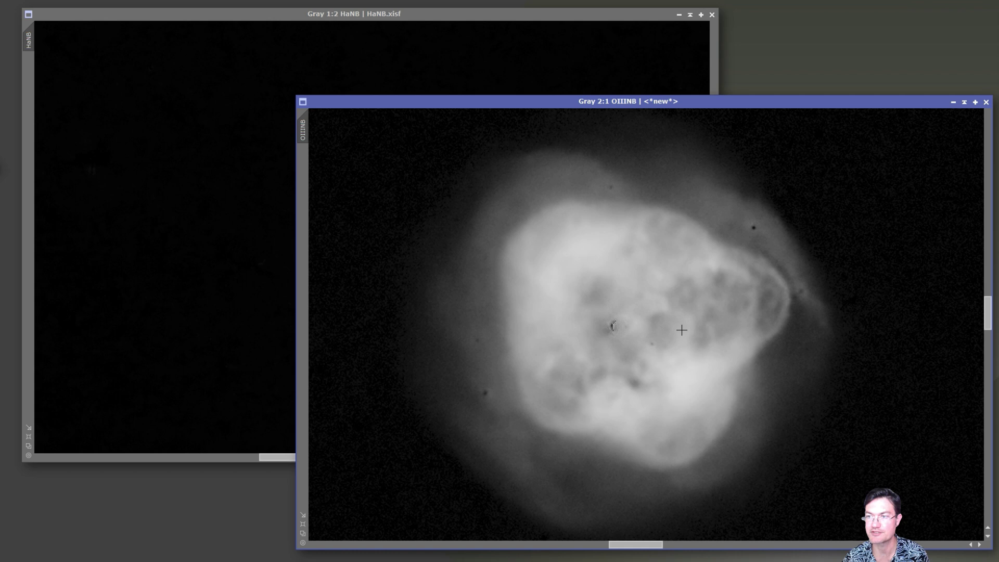
pyautogui.scroll(-1, 665, 343)
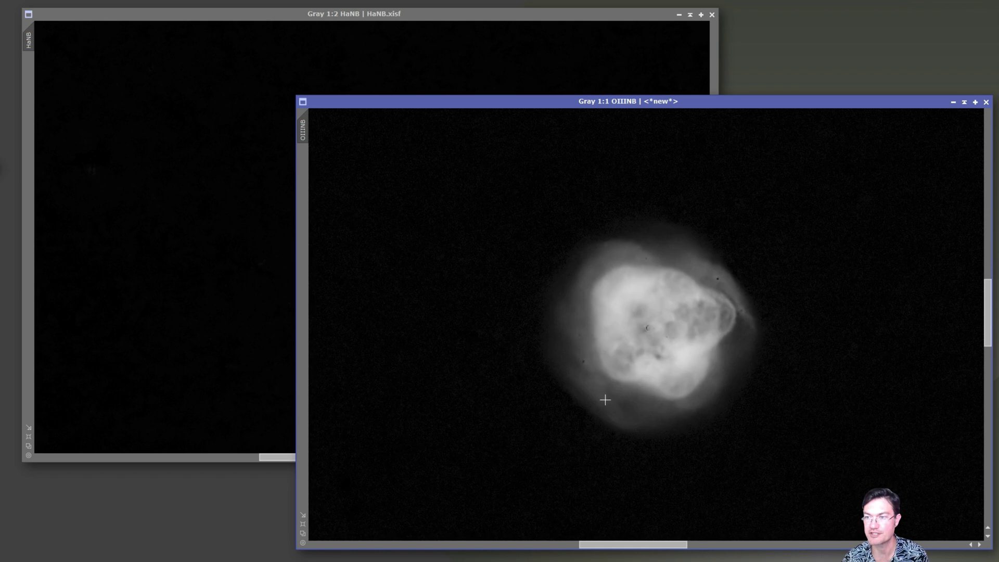
pyautogui.click(190, 202)
pyautogui.scroll(2, 345, 260)
pyautogui.scroll(-1, 346, 260)
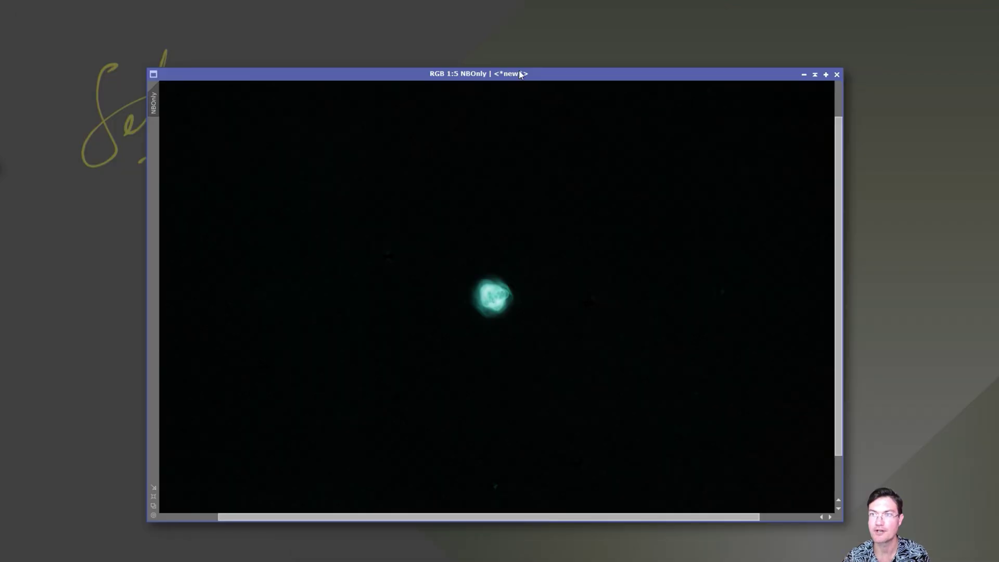
# Move and enlarge the NBOnly window, then zoom between 1:7 and 1:1 on the teal nebula
pyautogui.moveTo(519, 74); pyautogui.dragTo(502, 44)
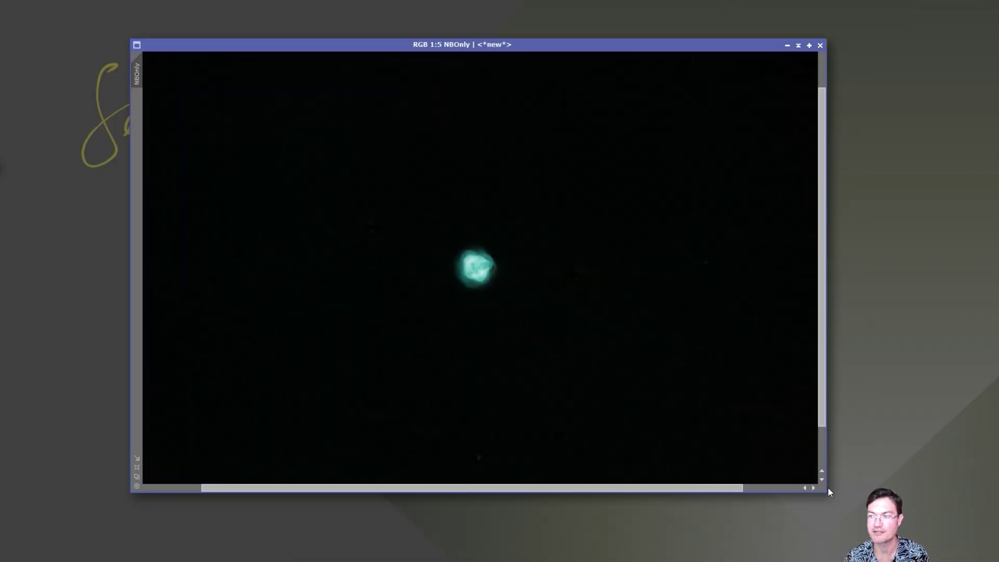
pyautogui.moveTo(826, 493); pyautogui.dragTo(947, 542)
pyautogui.scroll(3, 524, 261)
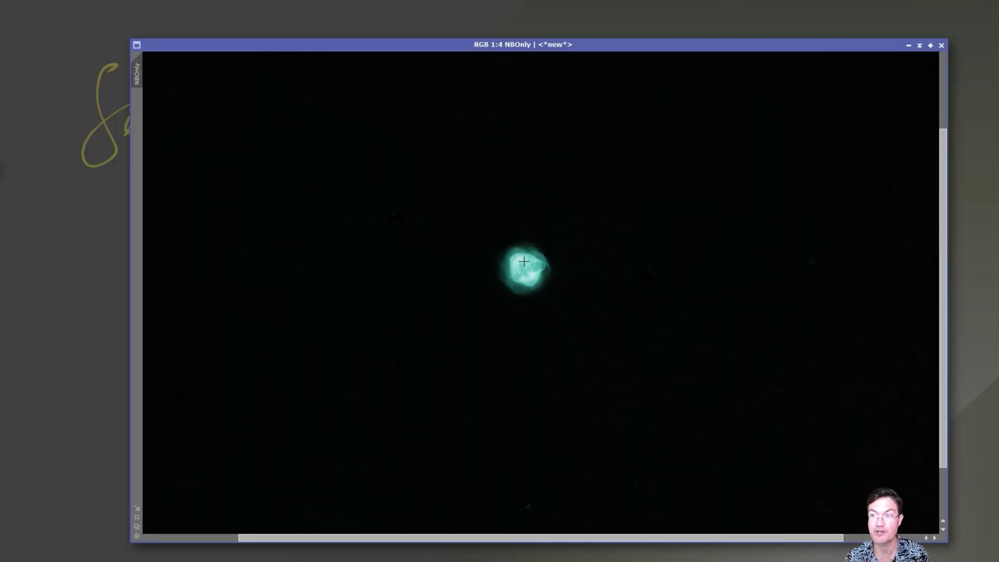
pyautogui.scroll(1, 524, 261)
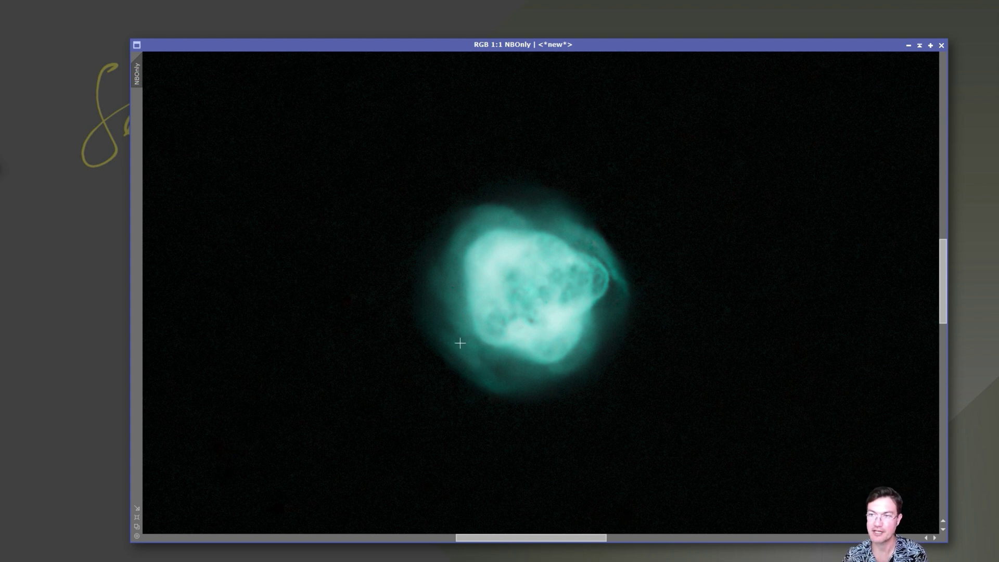
pyautogui.scroll(-4, 712, 382)
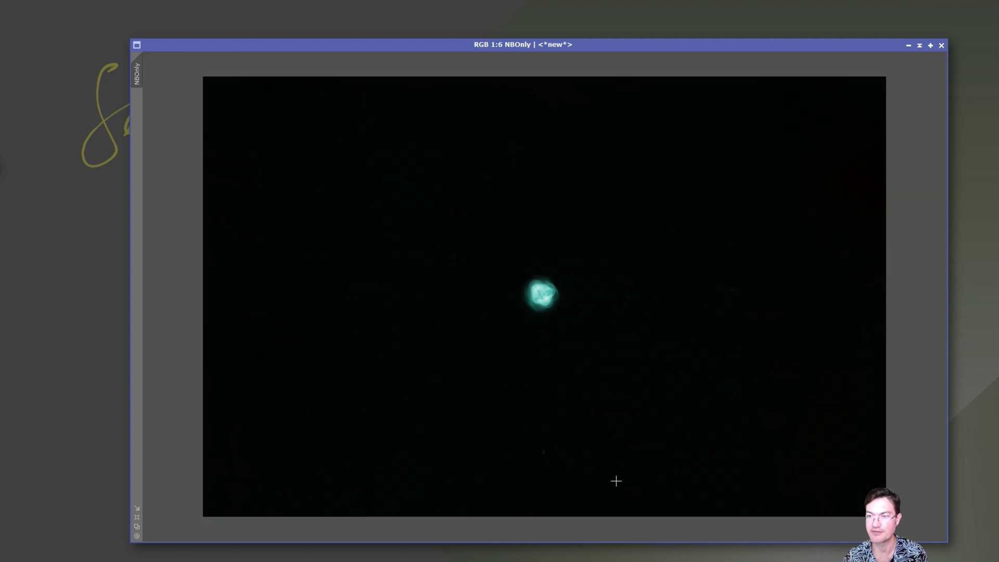
pyautogui.scroll(5, 546, 468)
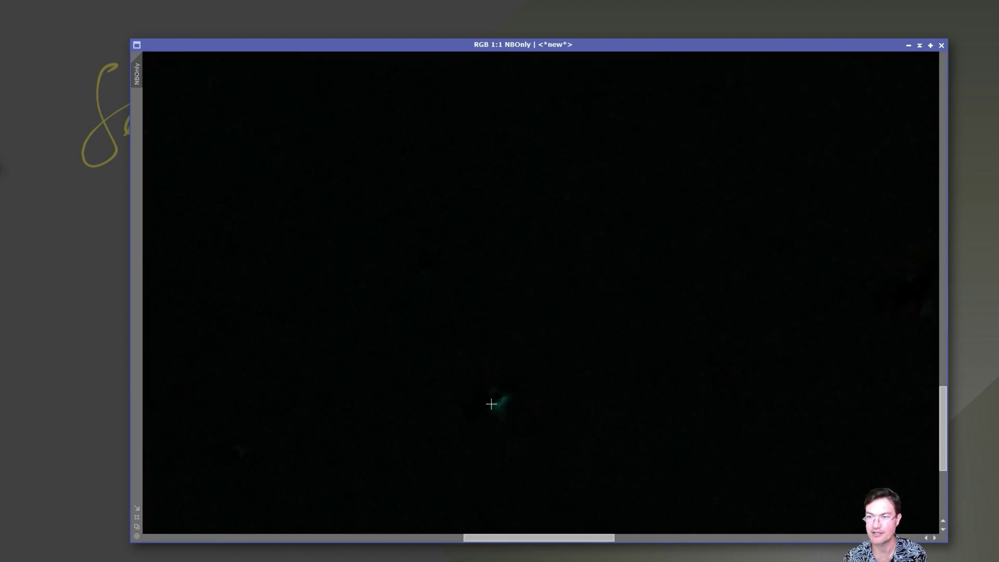
pyautogui.scroll(-5, 520, 416)
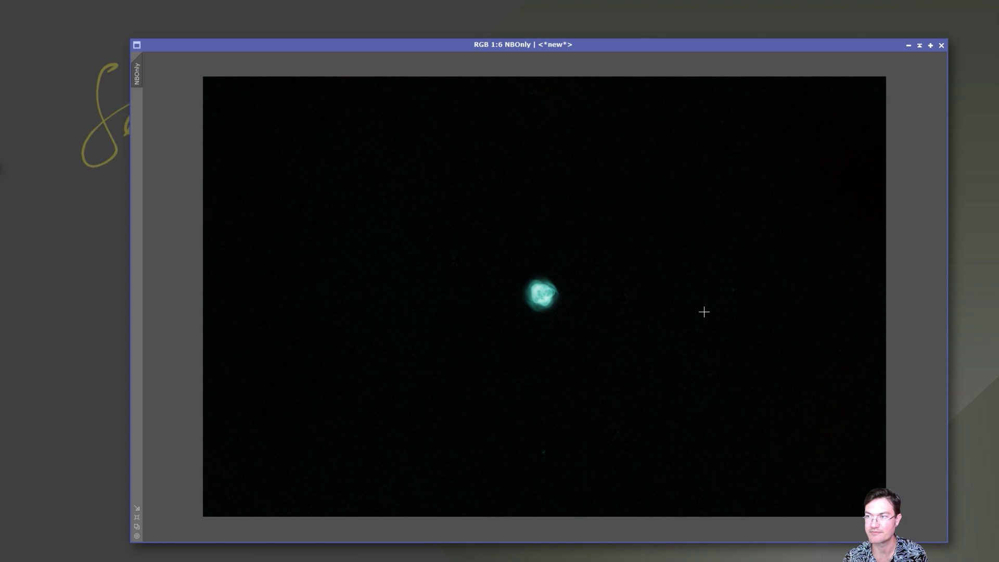
pyautogui.scroll(1, 704, 311)
pyautogui.scroll(3, 760, 278)
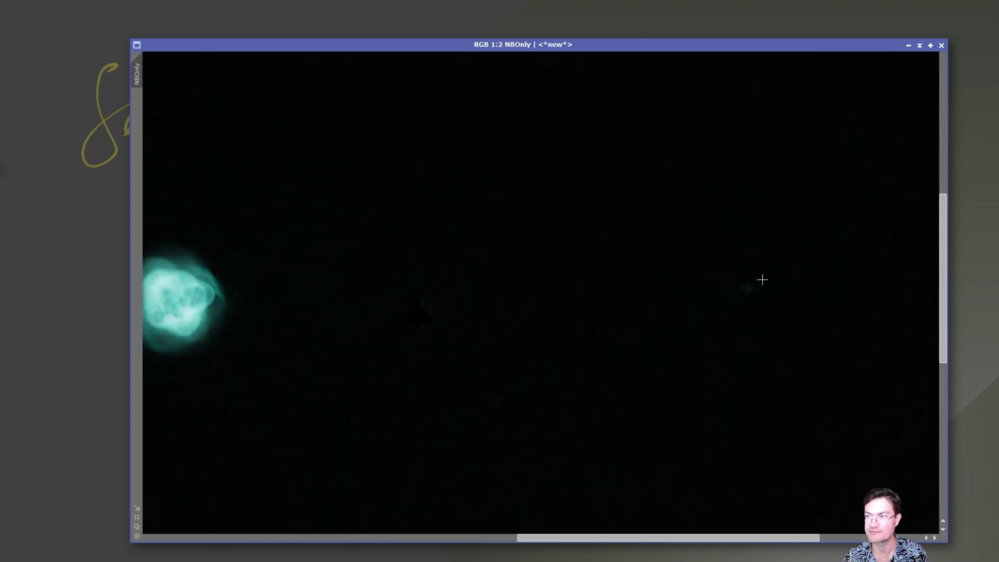
pyautogui.scroll(-5, 752, 291)
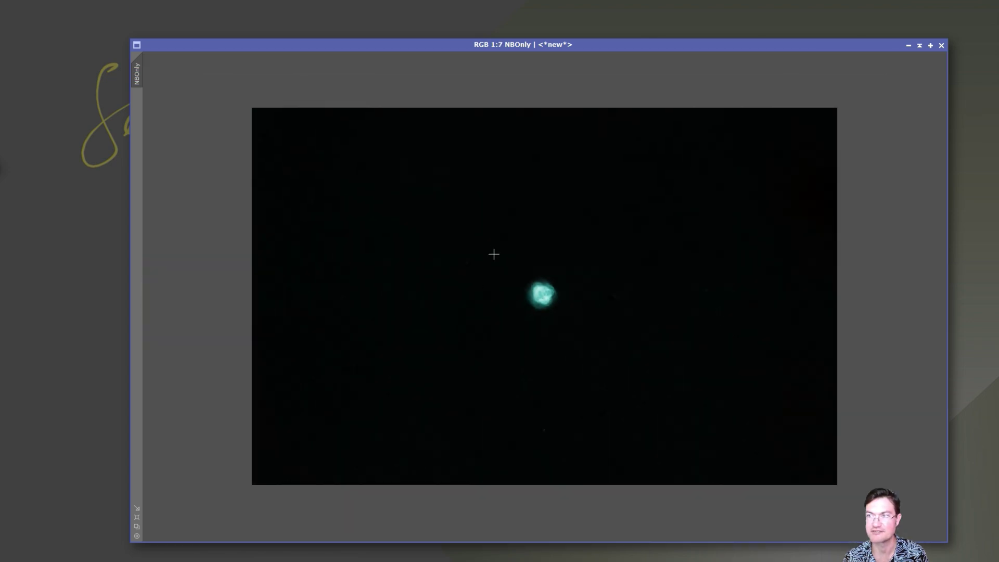
pyautogui.scroll(1, 432, 291)
pyautogui.scroll(1, 526, 314)
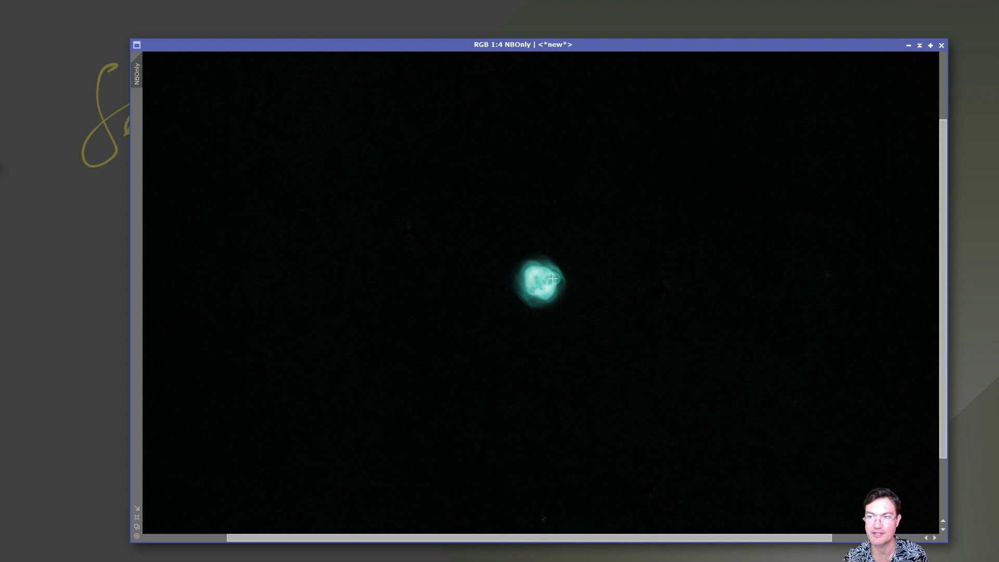
pyautogui.scroll(3, 487, 311)
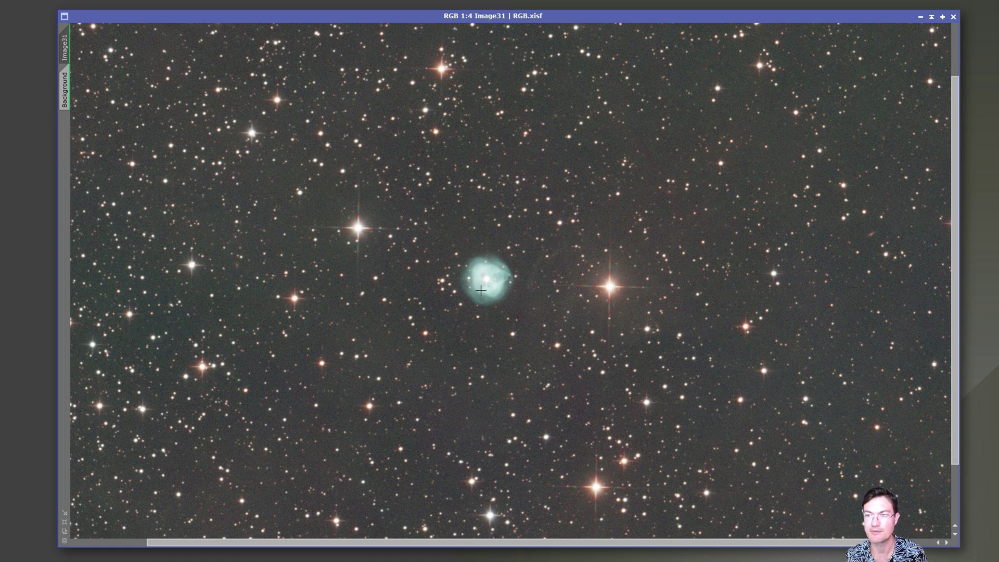
# Zoom Image31 from 1:4 to 1:1 and back, then switch to the RGB view
pyautogui.scroll(3, 480, 290)
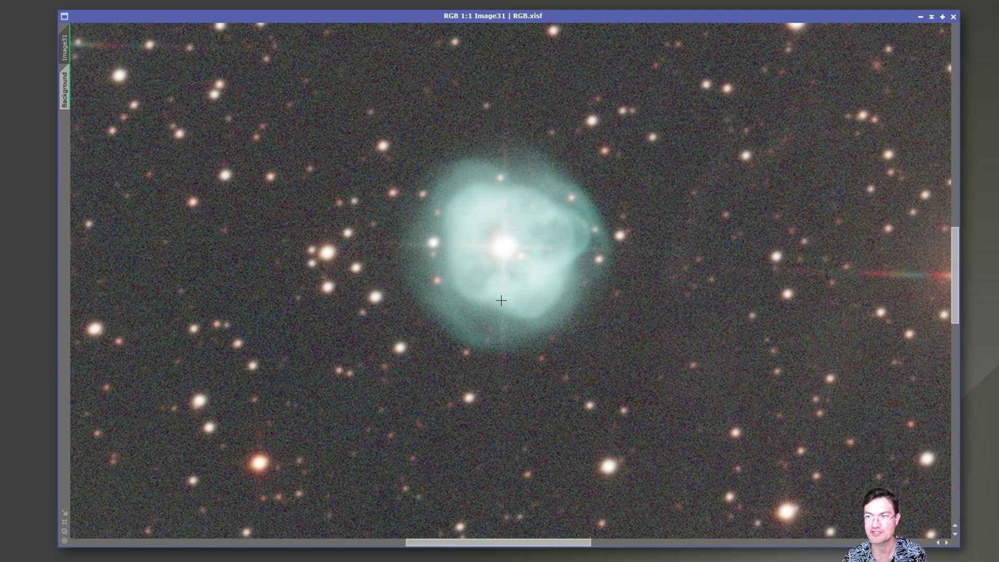
pyautogui.scroll(-1, 500, 301)
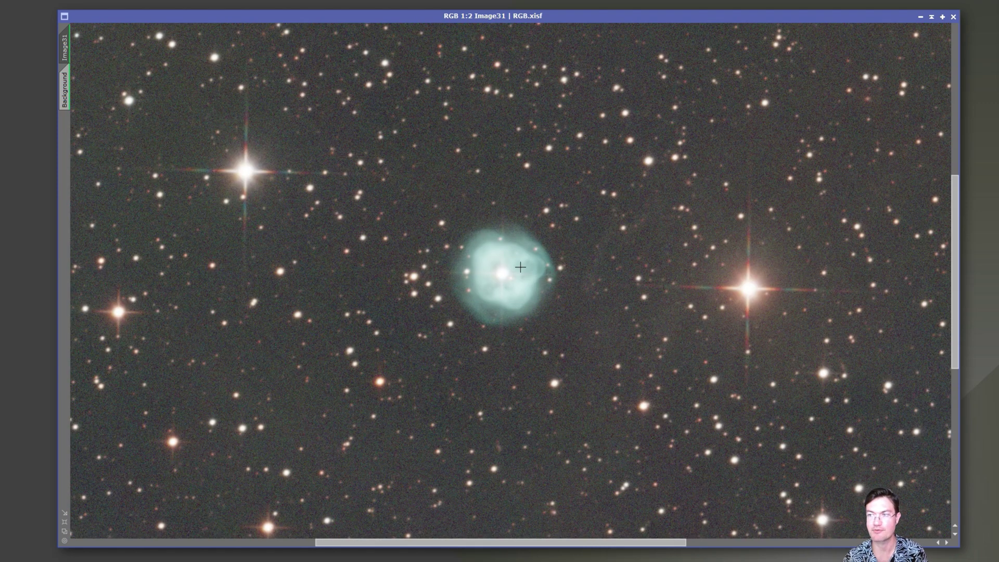
pyautogui.scroll(-1, 520, 267)
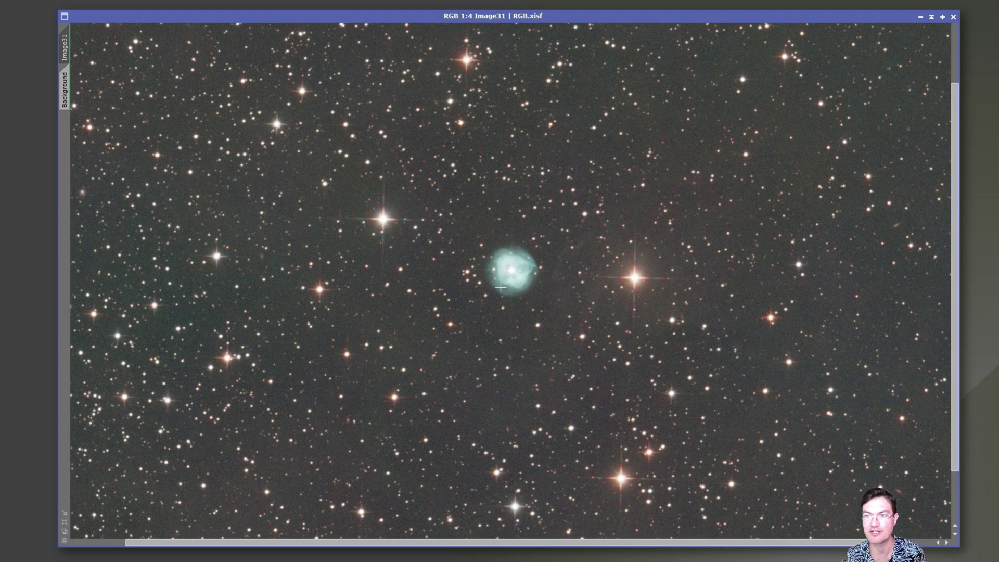
pyautogui.click(25, 1)
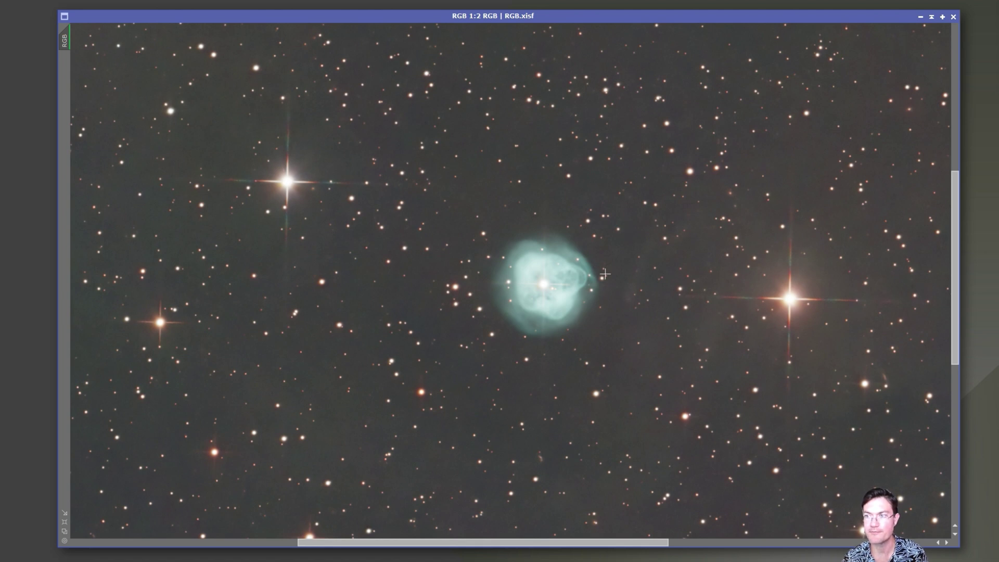
pyautogui.scroll(-1, 605, 272)
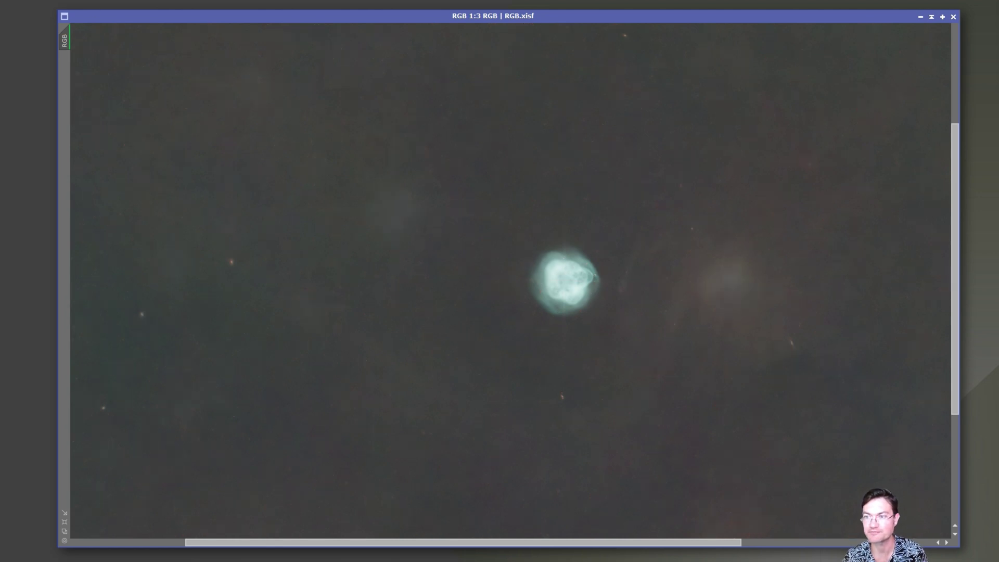
# Auto-stretch RGB, reset the over-bright stretch, and zoom out to 1:4 for the full frame
pyautogui.hotkey('ctrl', 'a')
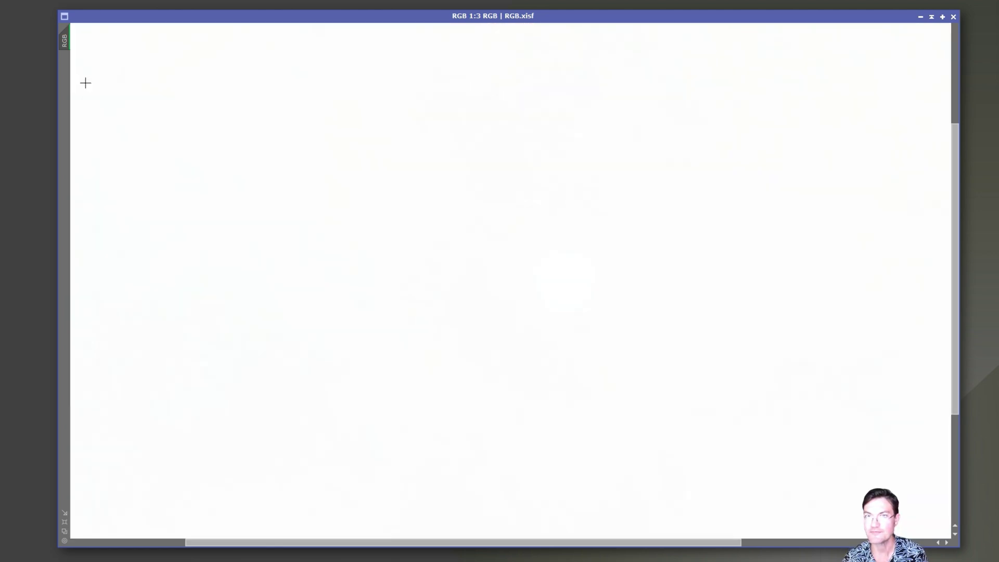
pyautogui.hotkey('ctrl', 'F12')
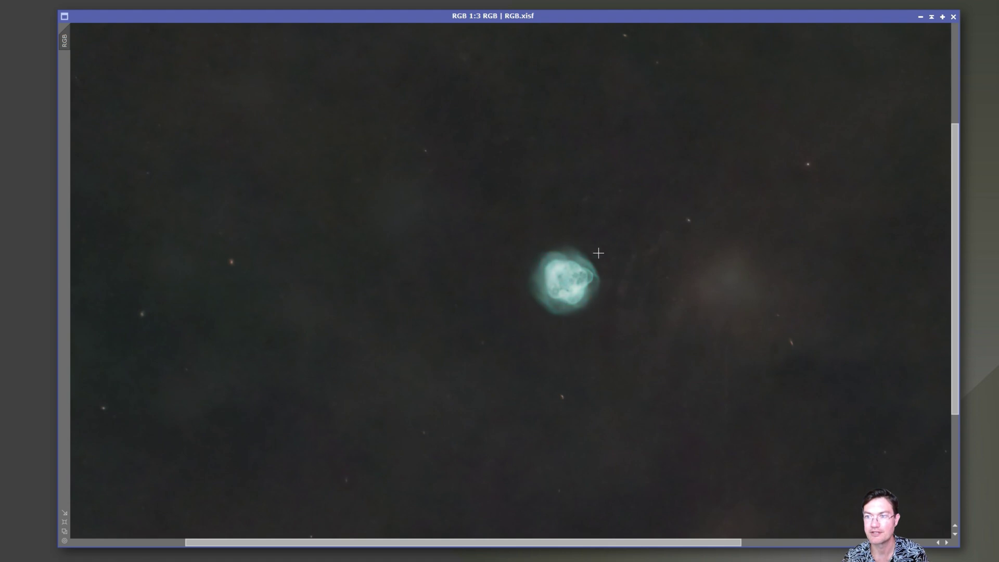
pyautogui.scroll(2, 575, 271)
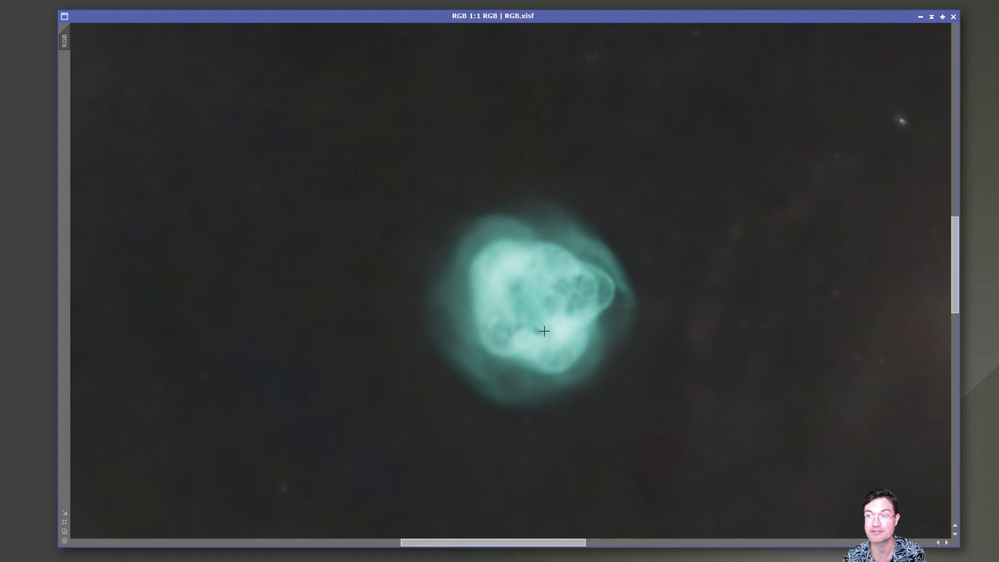
pyautogui.scroll(-3, 590, 308)
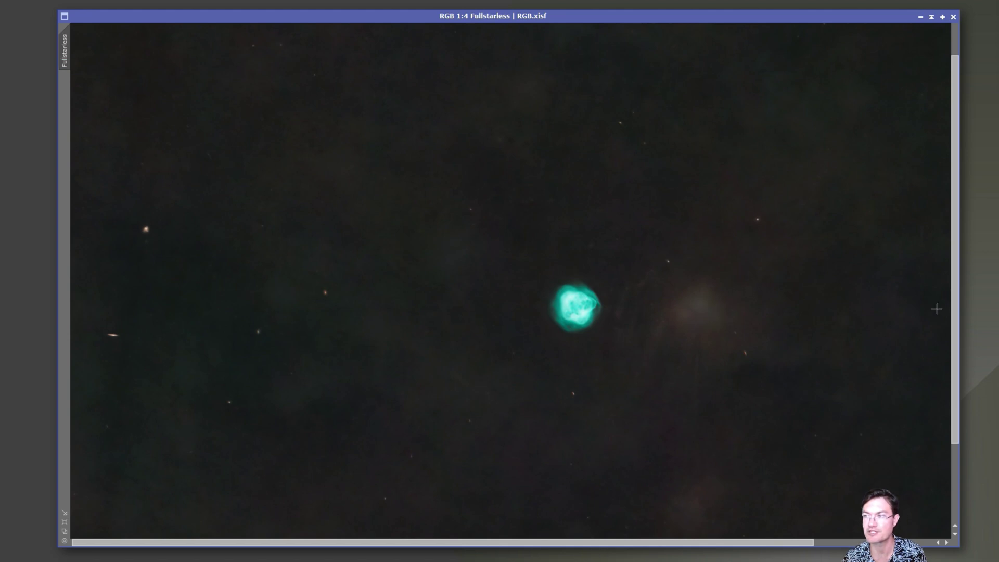
pyautogui.moveTo(957, 318); pyautogui.dragTo(945, 297)
pyautogui.moveTo(613, 546); pyautogui.dragTo(673, 530)
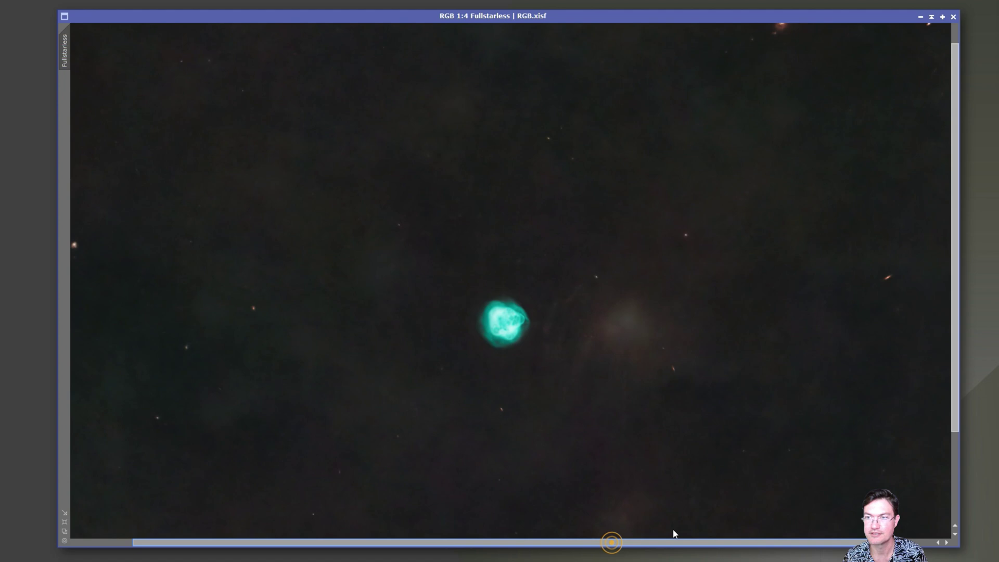
pyautogui.scroll(2, 532, 357)
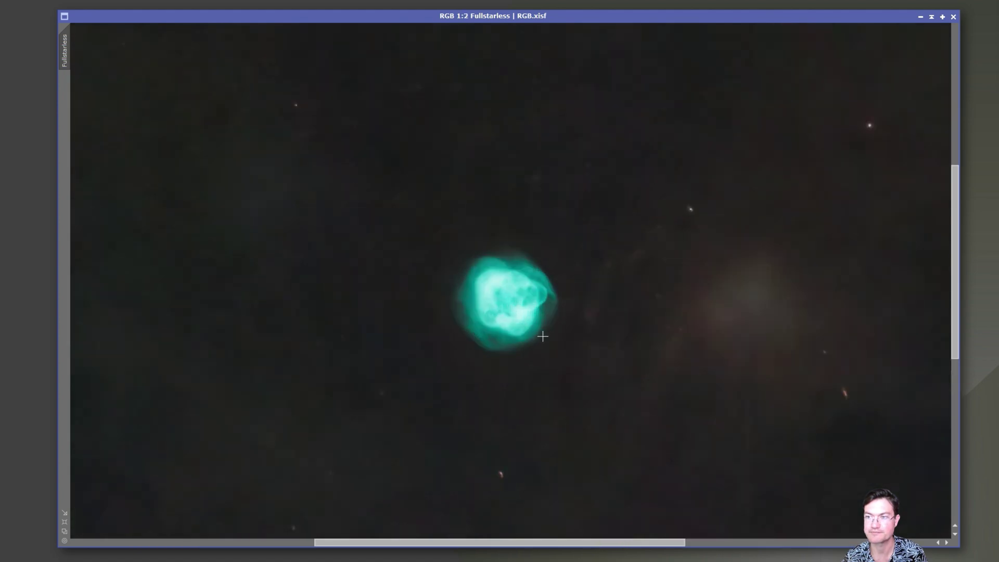
pyautogui.scroll(-2, 698, 361)
pyautogui.scroll(3, 869, 44)
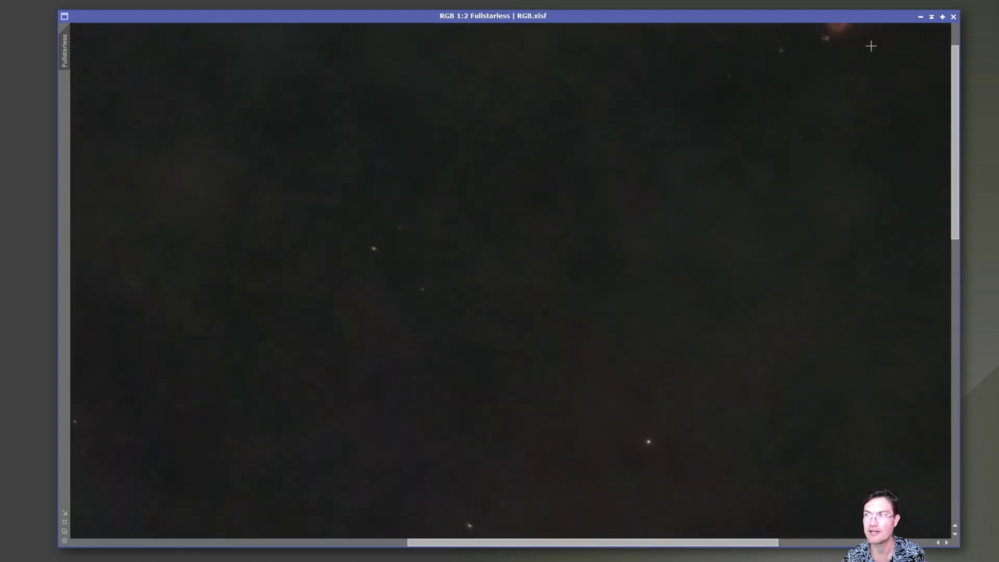
pyautogui.scroll(1, 923, 105)
pyautogui.scroll(5, 955, 85)
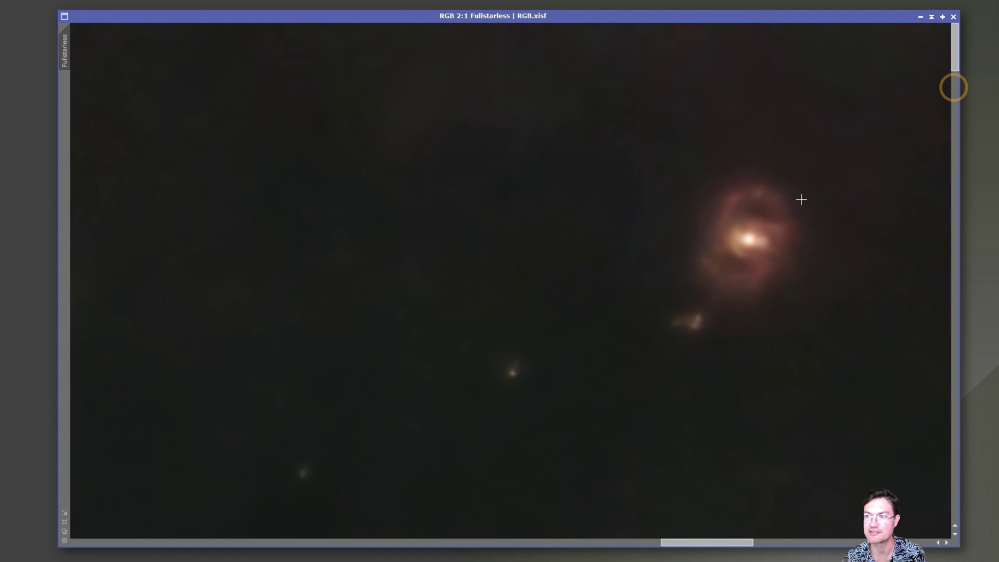
pyautogui.moveTo(709, 542); pyautogui.dragTo(735, 542)
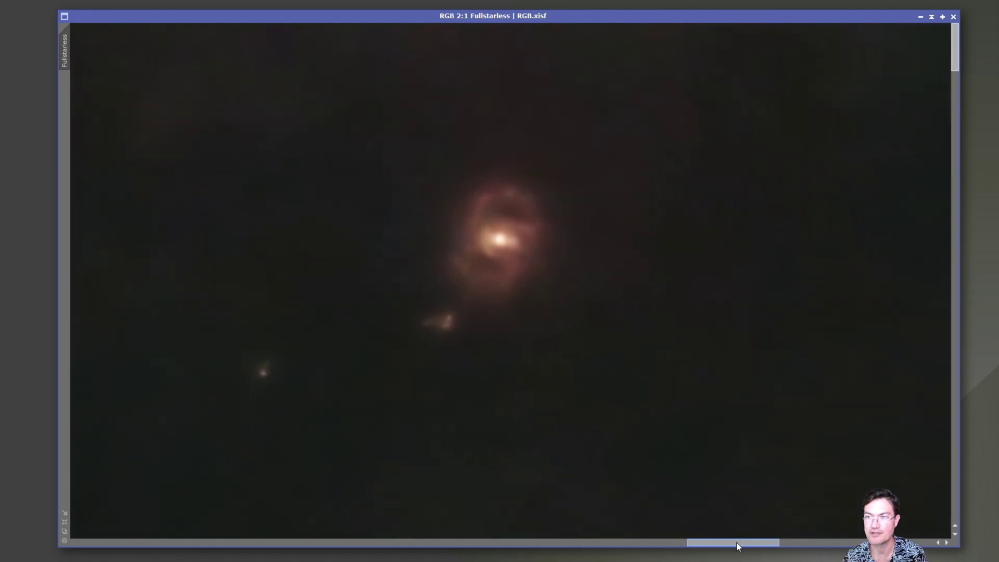
pyautogui.scroll(1, 540, 297)
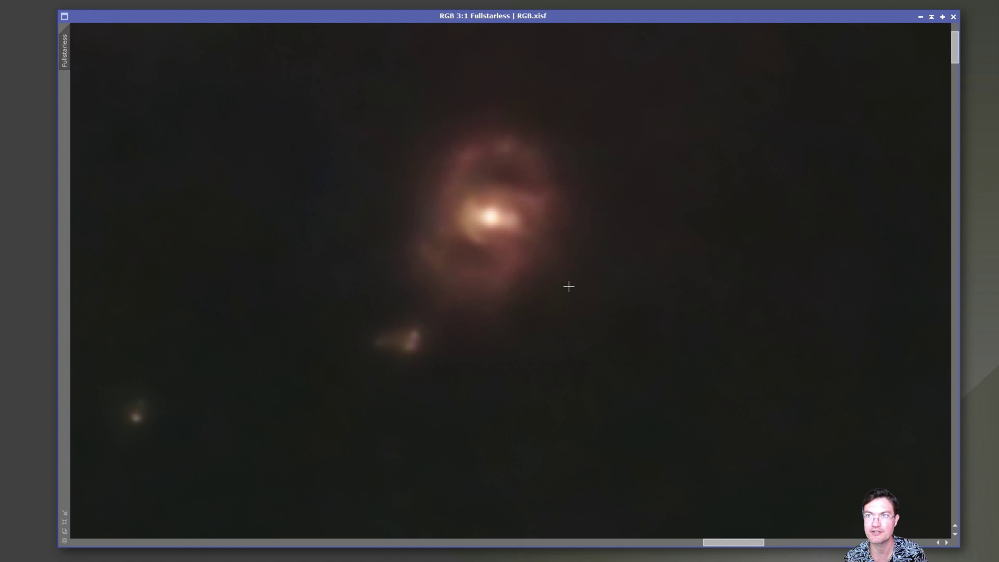
pyautogui.scroll(-1, 572, 295)
pyautogui.scroll(-1, 654, 327)
pyautogui.scroll(-1, 845, 329)
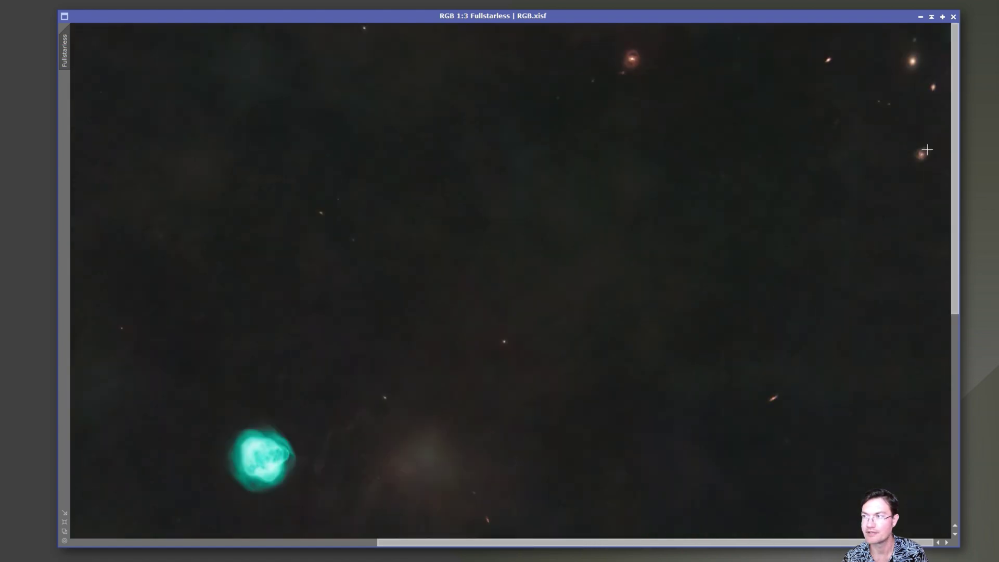
pyautogui.scroll(1, 927, 149)
pyautogui.scroll(1, 927, 149)
pyautogui.scroll(1, 891, 250)
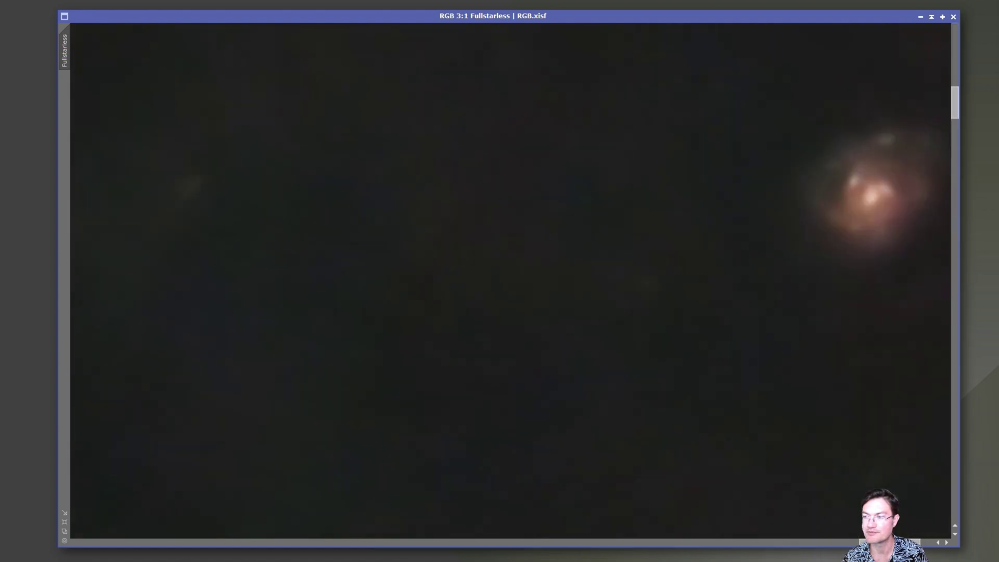
pyautogui.hscroll(3, 916, 535)
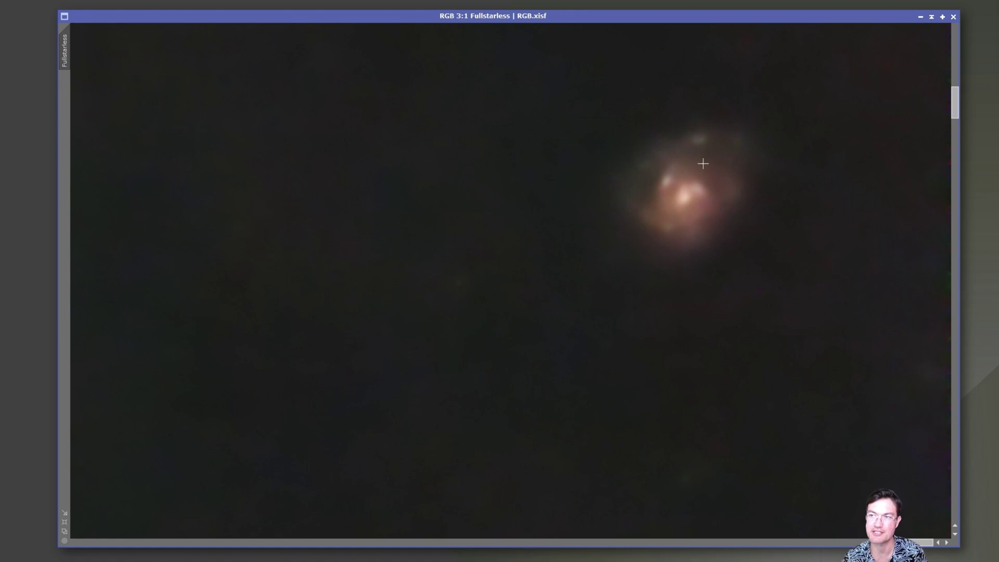
pyautogui.scroll(-2, 666, 203)
pyautogui.scroll(-3, 775, 215)
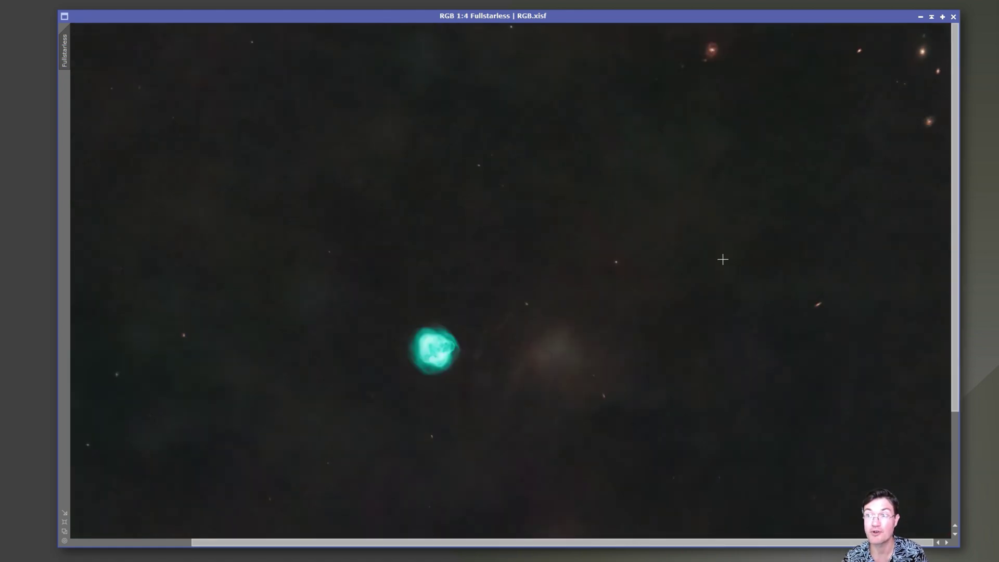
pyautogui.scroll(-1, 769, 206)
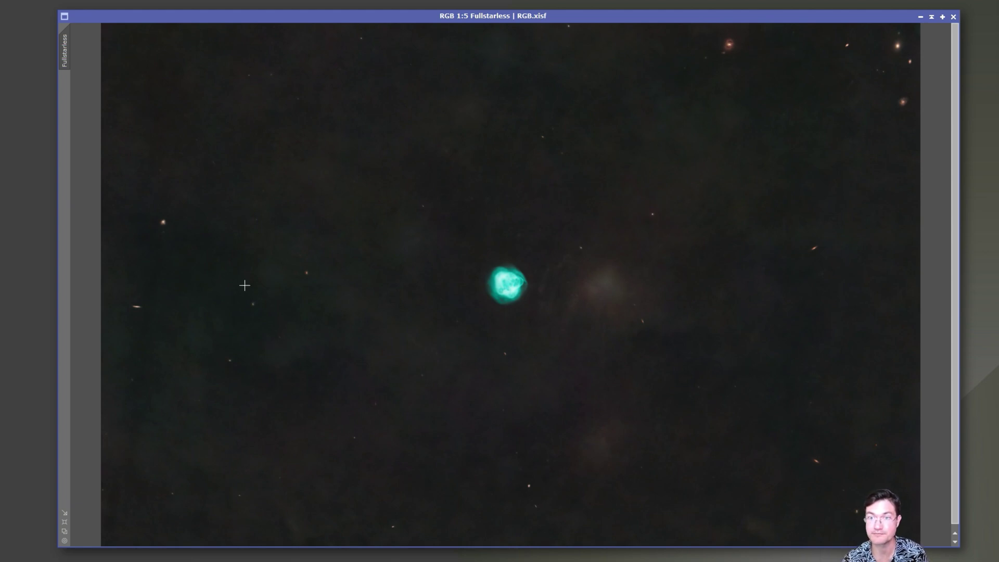
pyautogui.scroll(1, 147, 223)
pyautogui.scroll(6, 147, 222)
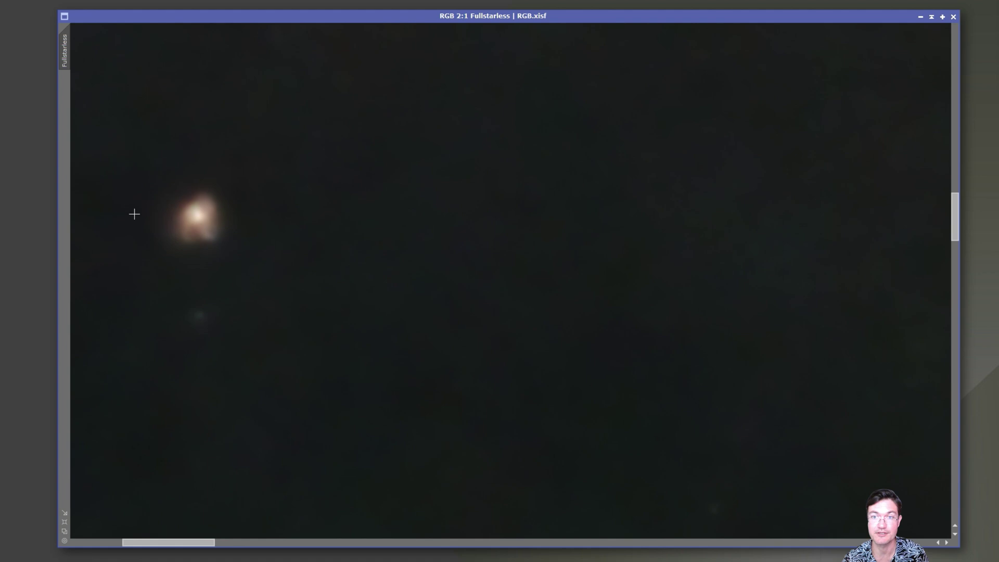
pyautogui.click(240, 243)
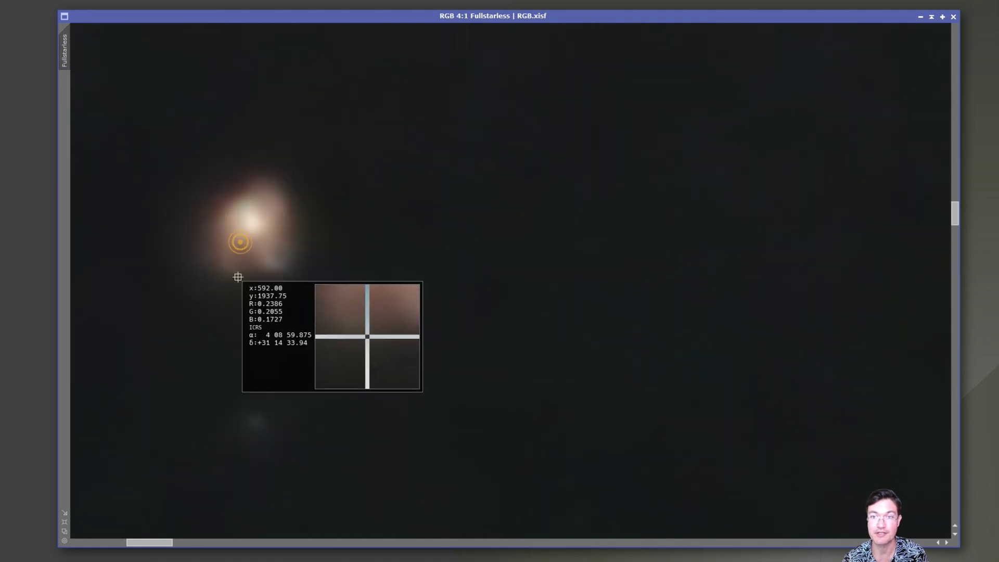
pyautogui.click(259, 236)
pyautogui.click(281, 209)
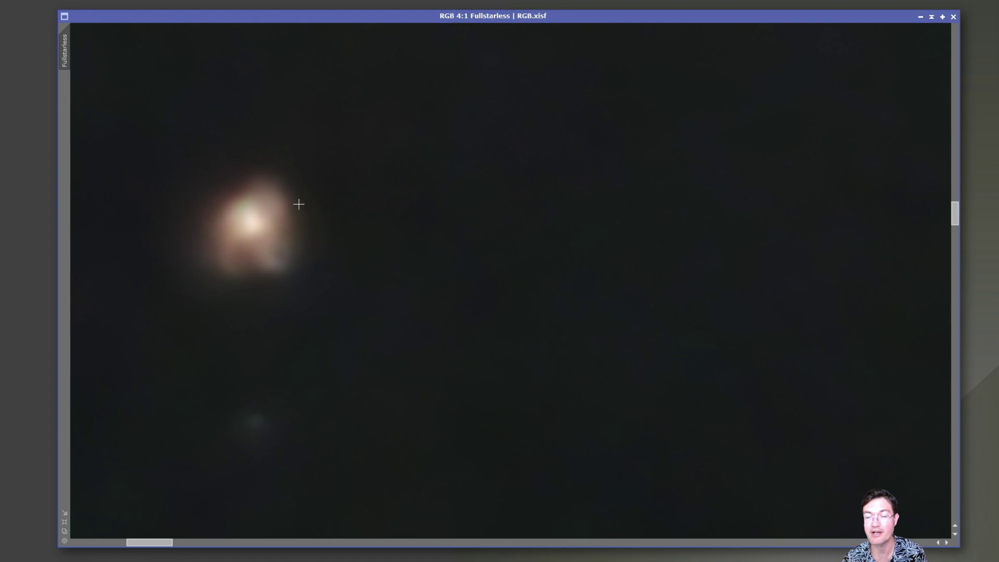
pyautogui.scroll(1, 332, 276)
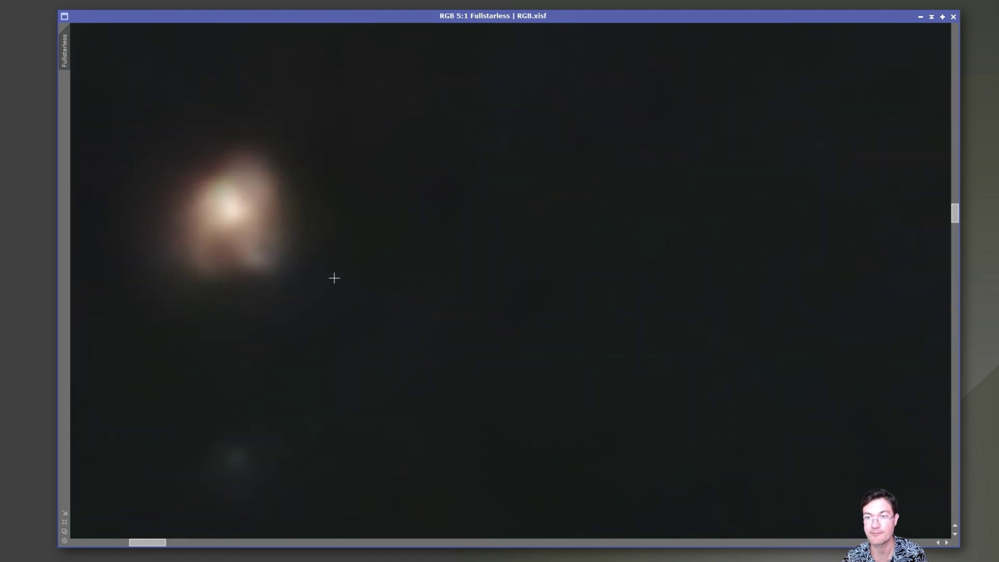
pyautogui.scroll(-2, 475, 309)
pyautogui.scroll(-6, 731, 390)
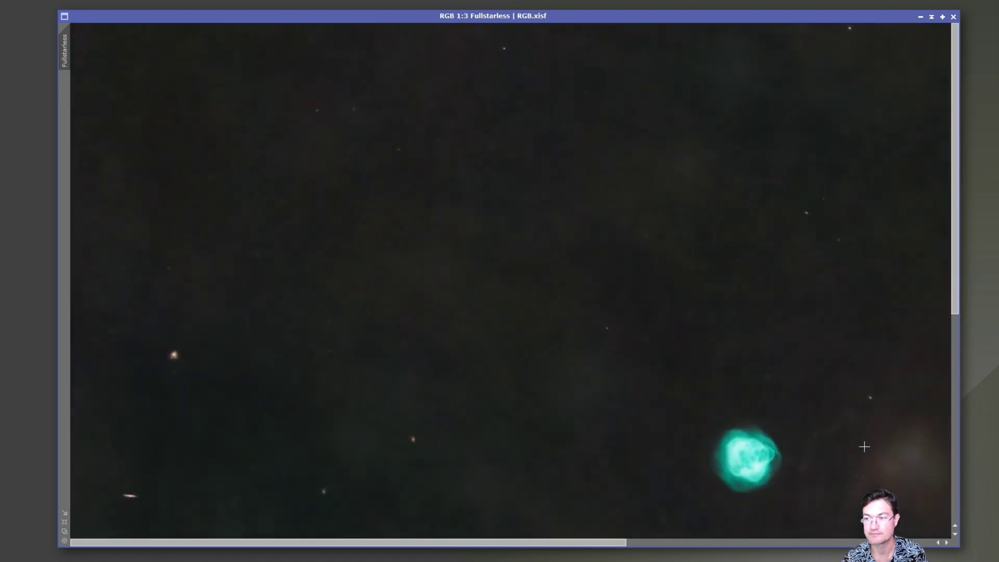
pyautogui.scroll(5, 780, 468)
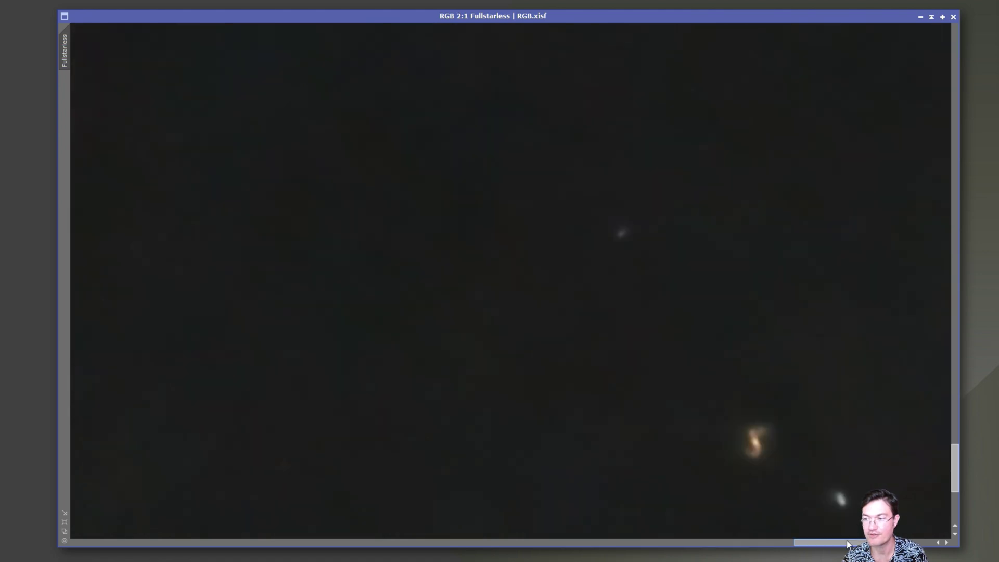
pyautogui.moveTo(824, 542); pyautogui.dragTo(841, 542)
pyautogui.moveTo(608, 433)
pyautogui.mouseDown()
pyautogui.moveTo(598, 439)
pyautogui.moveTo(611, 427)
pyautogui.mouseUp()
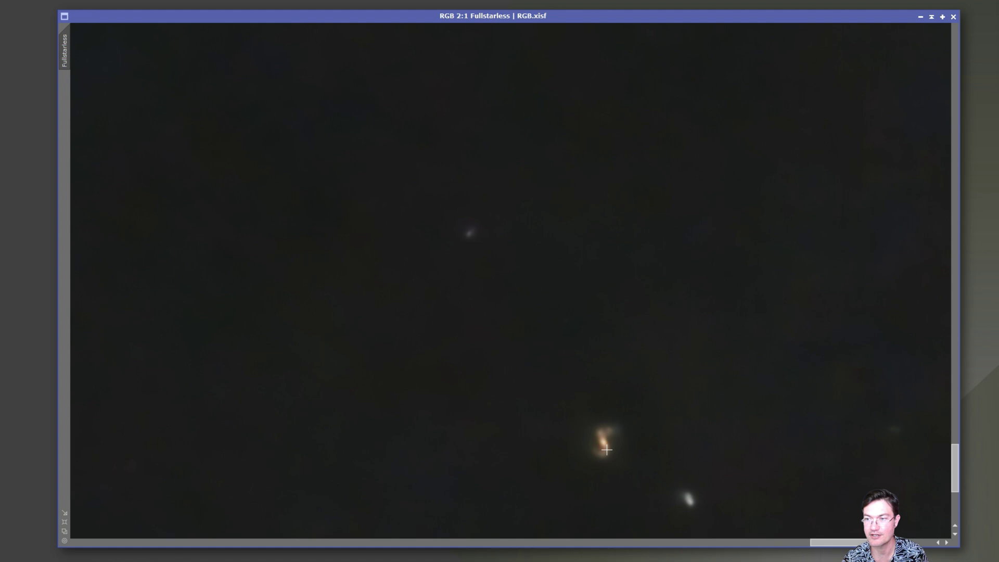
pyautogui.scroll(-1, 552, 366)
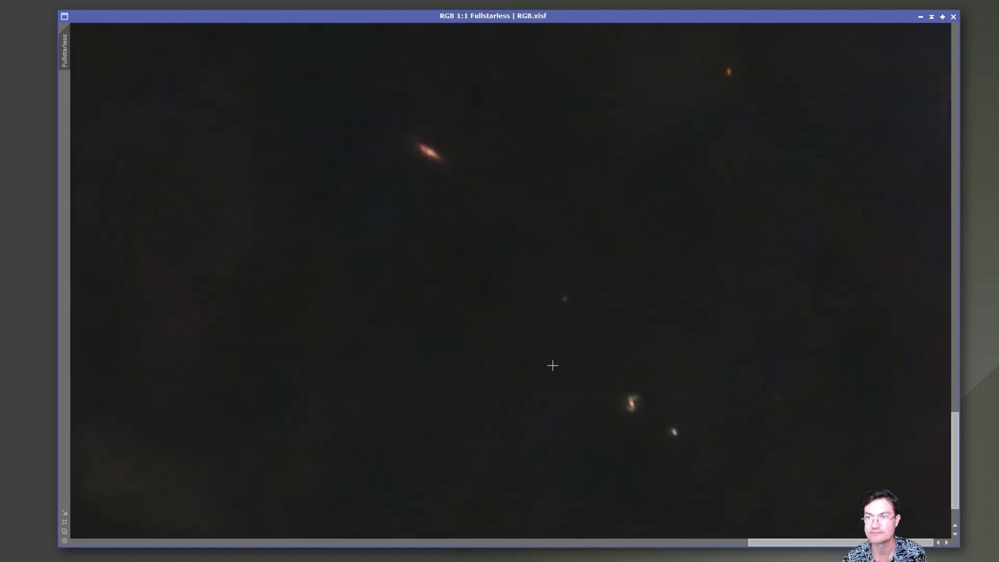
pyautogui.scroll(-1, 675, 296)
pyautogui.scroll(3, 695, 309)
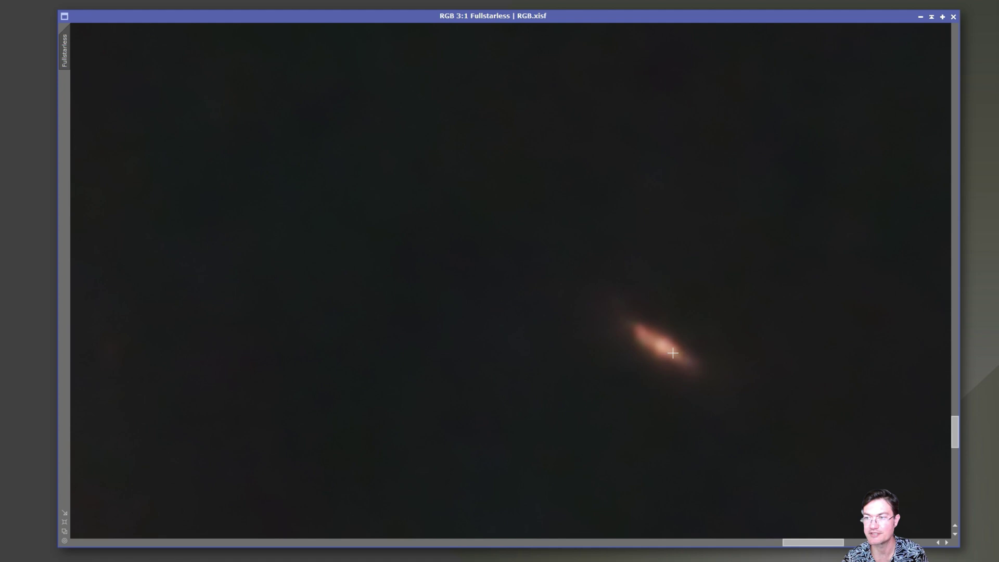
pyautogui.scroll(-4, 660, 333)
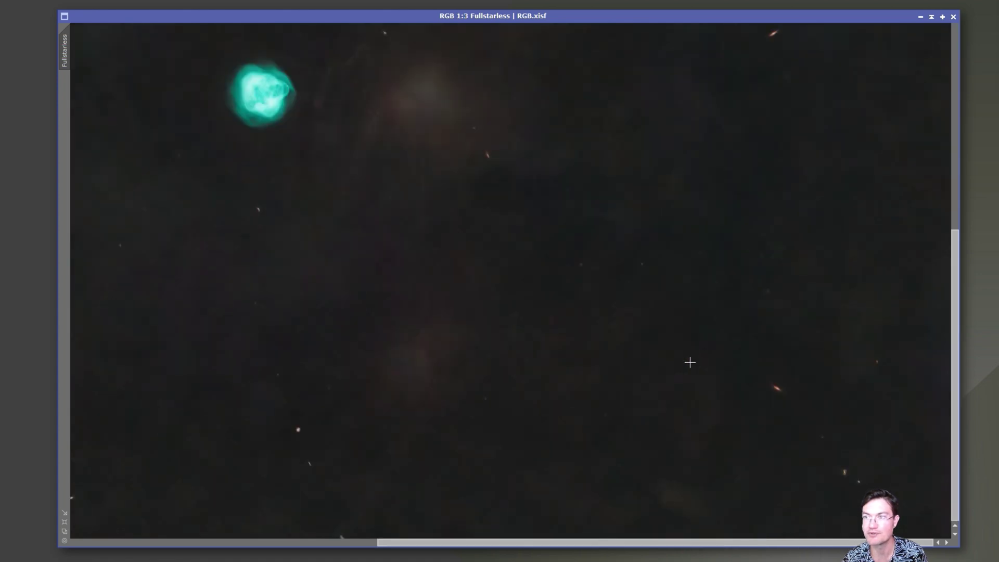
pyautogui.scroll(-1, 689, 361)
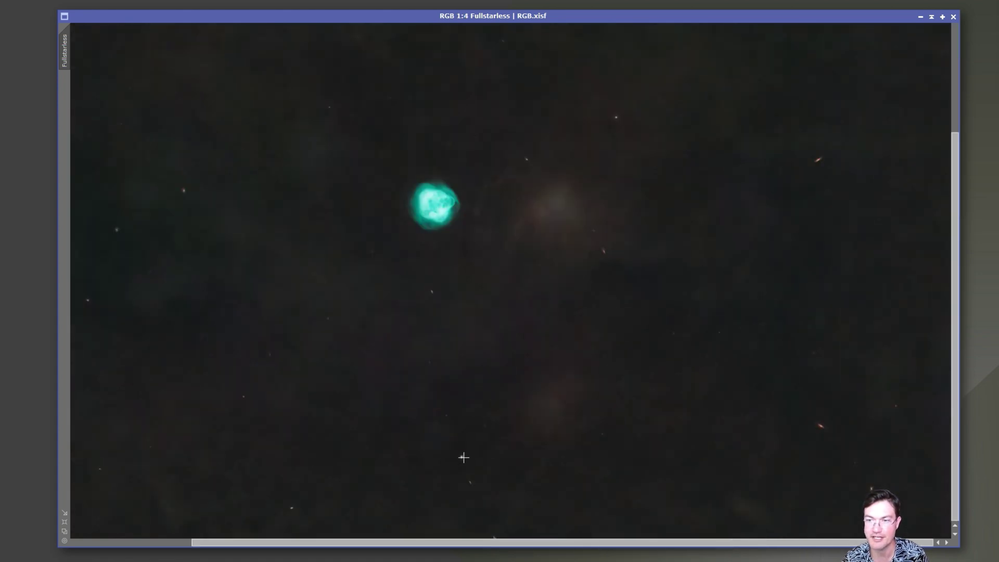
pyautogui.scroll(-1, 434, 307)
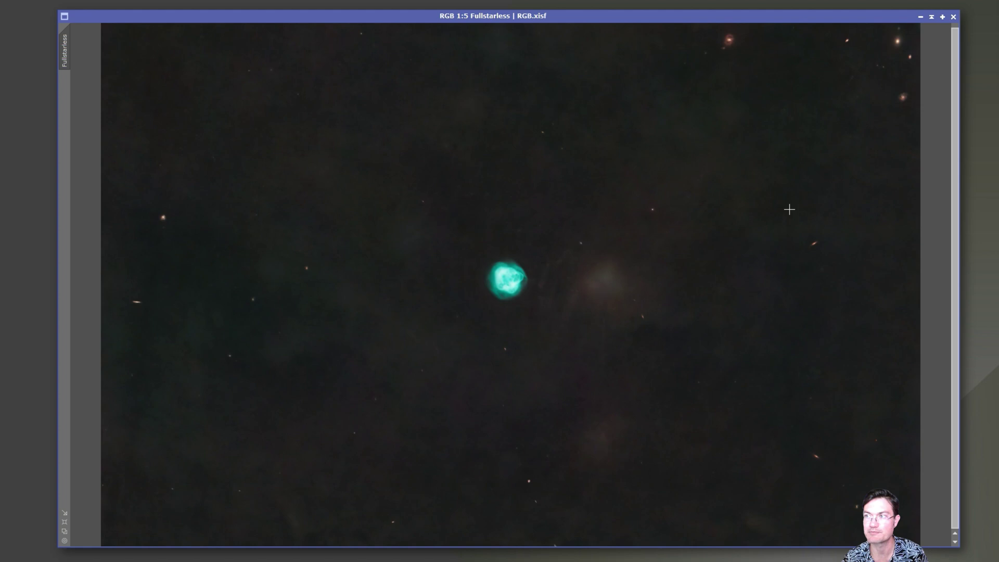
# Bring up the RGB_stars image and zoom from 1:4 to 1:2 on the stars
pyautogui.click(556, 263)
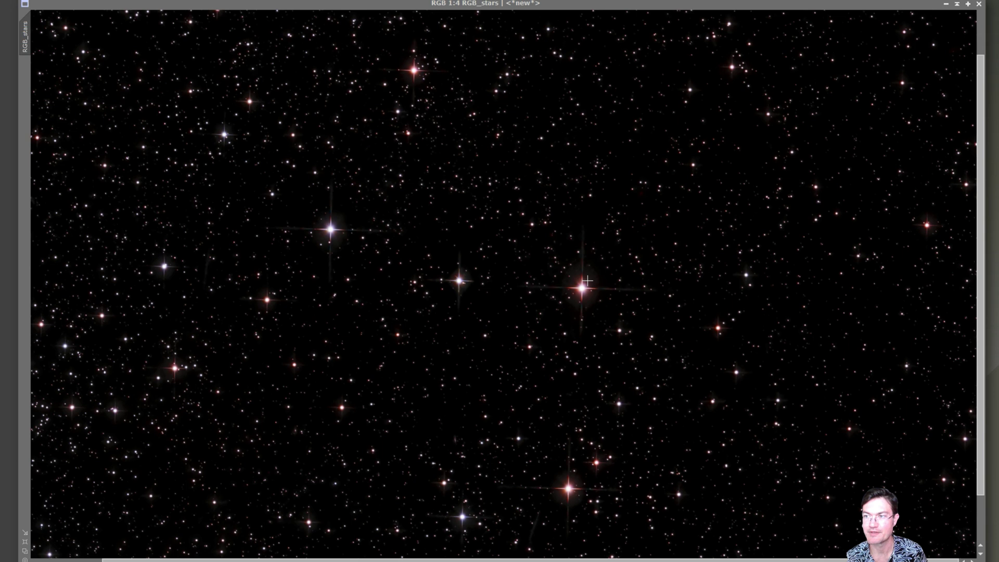
pyautogui.scroll(2, 587, 281)
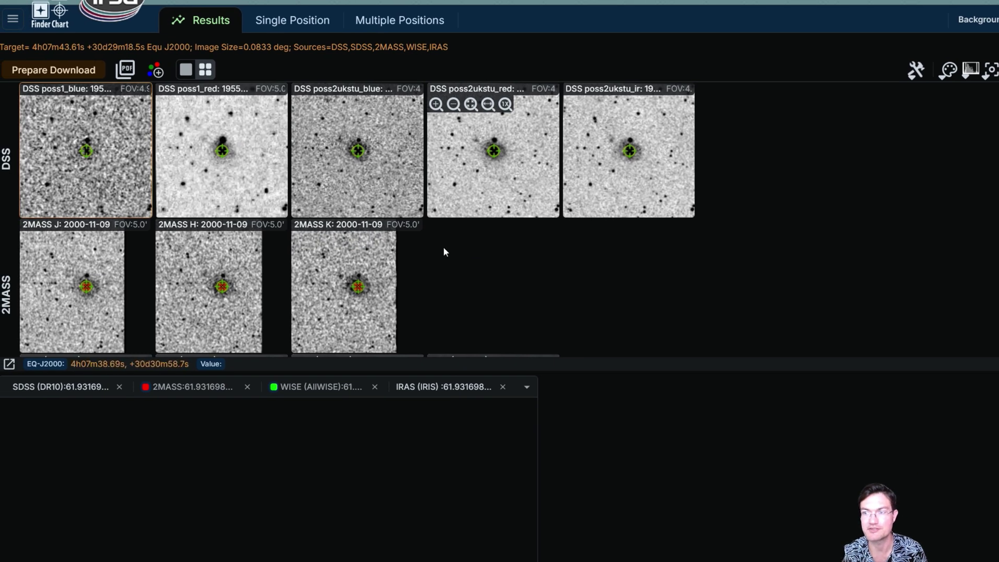
# Zoom all survey cutouts in four times on the nebula and scroll through the DSS, 2MASS, WISE, IRAS rows
pyautogui.click(436, 105)
pyautogui.click(435, 105)
pyautogui.click(436, 105)
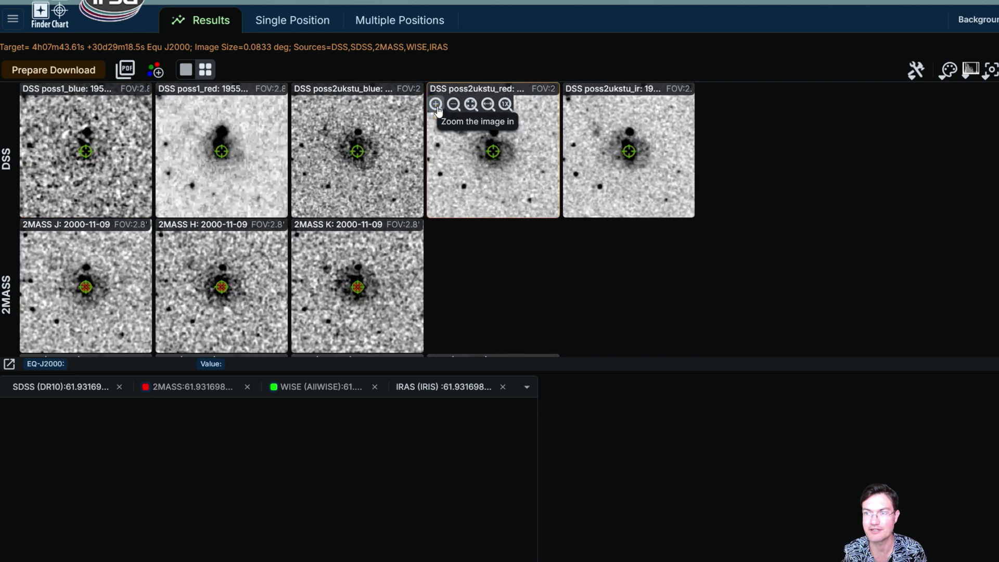
pyautogui.click(436, 104)
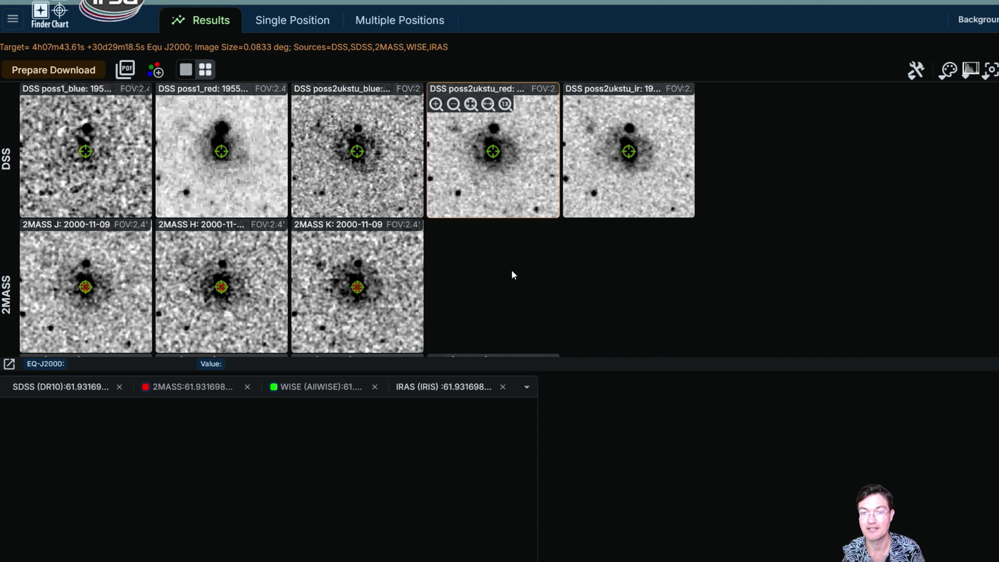
pyautogui.scroll(-5, 679, 285)
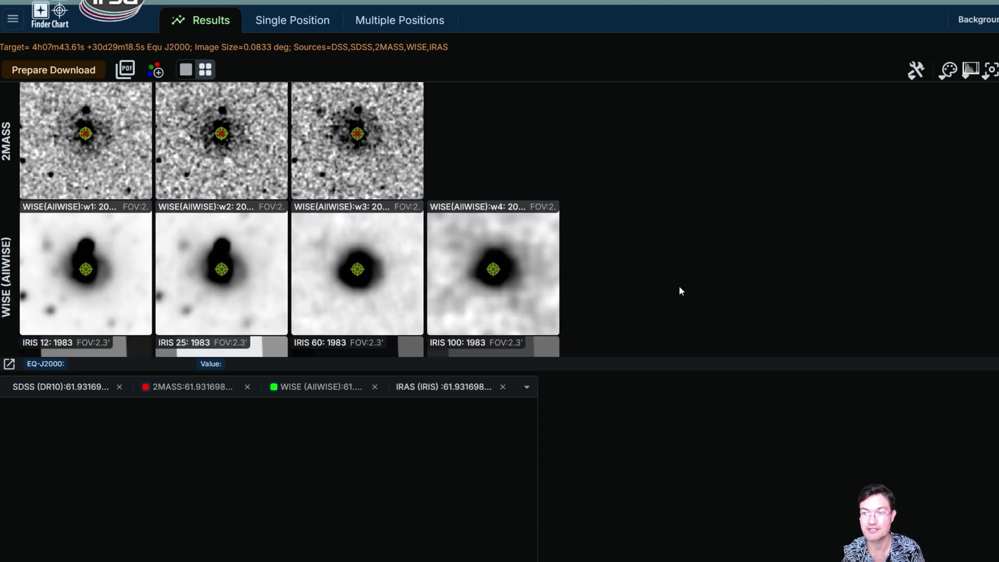
pyautogui.scroll(5, 679, 285)
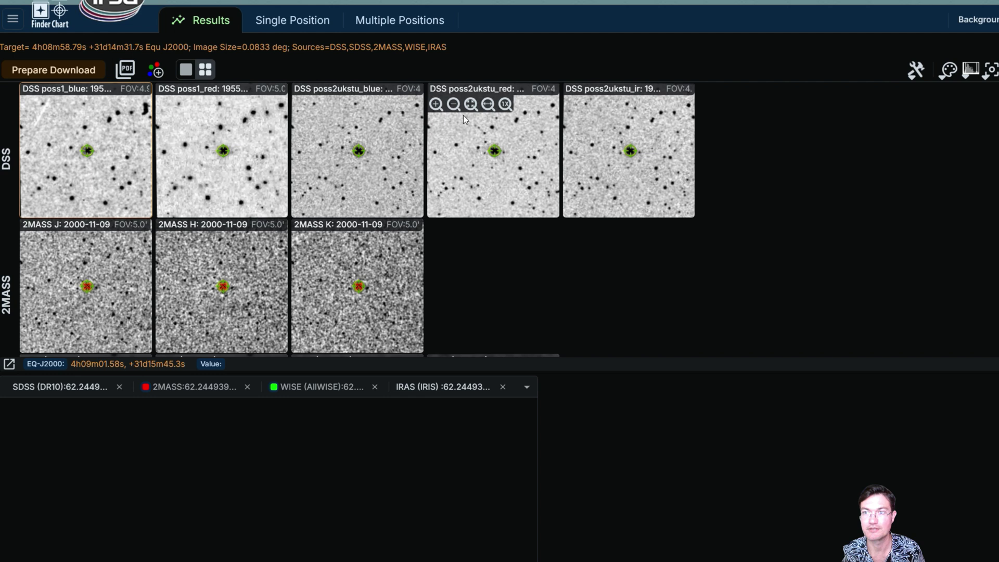
# Zoom the IRSA cutouts in on each background galaxy position, using the poss2ukstu_ir image as the active view
pyautogui.click(436, 104)
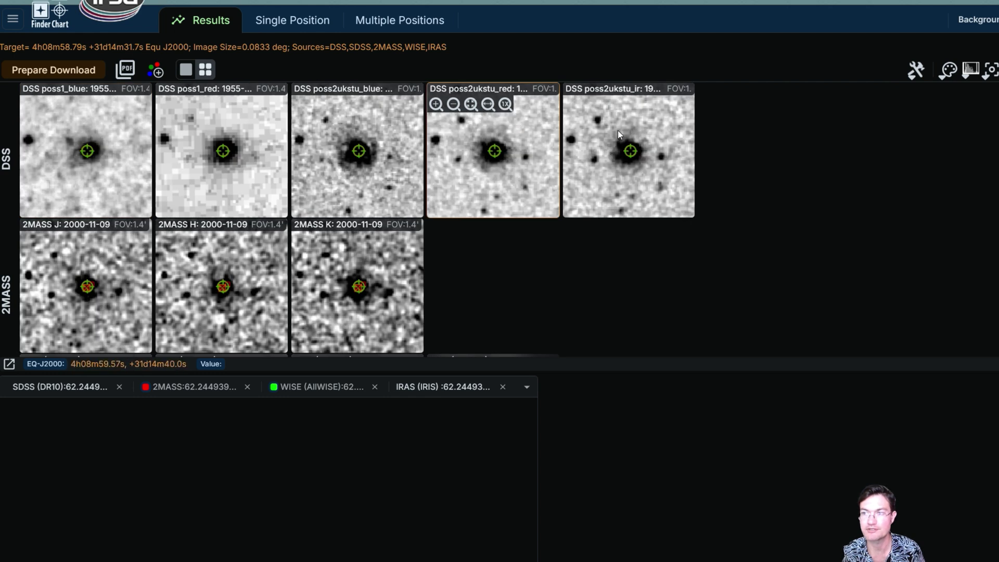
pyautogui.click(612, 158)
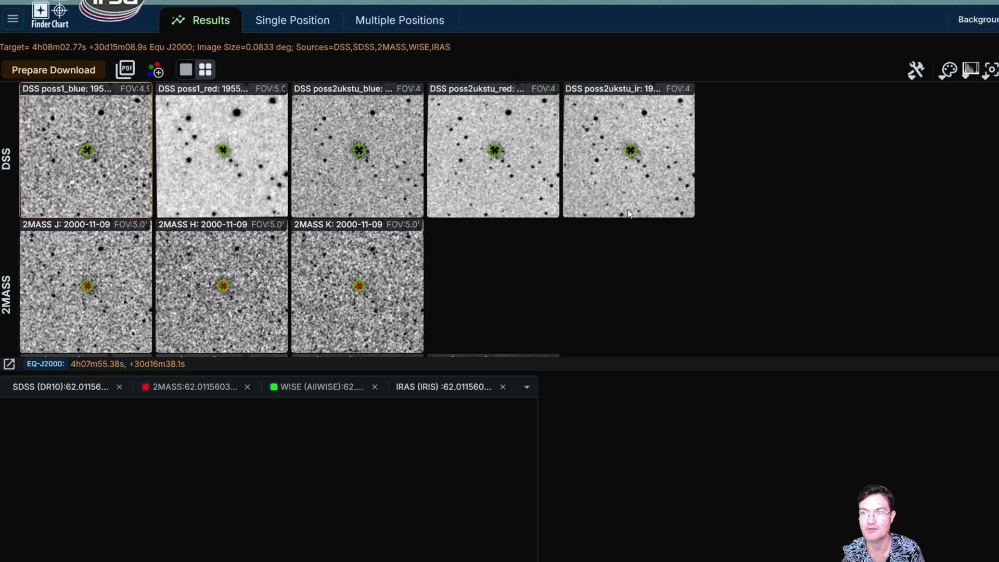
pyautogui.moveTo(450, 107)
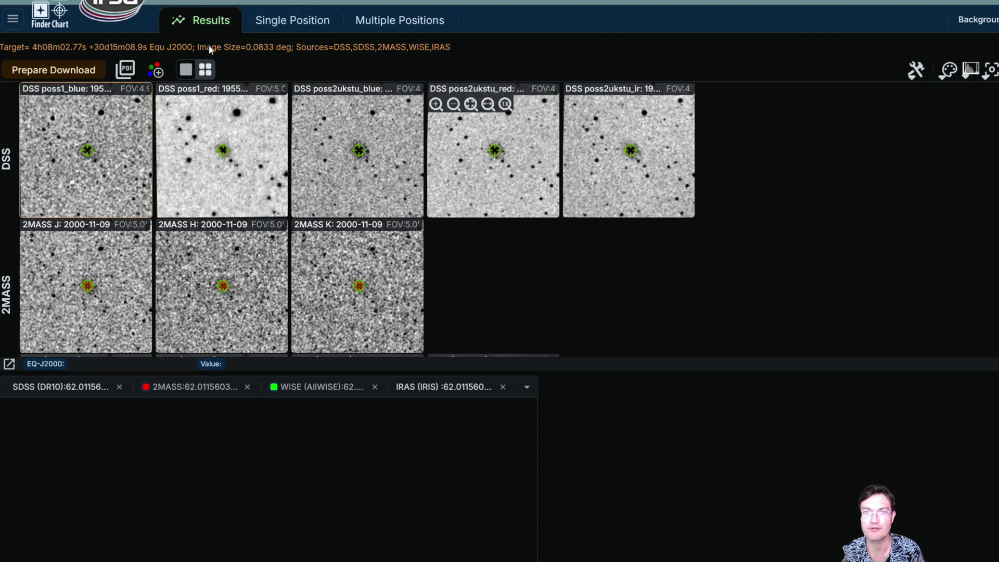
pyautogui.click(436, 104)
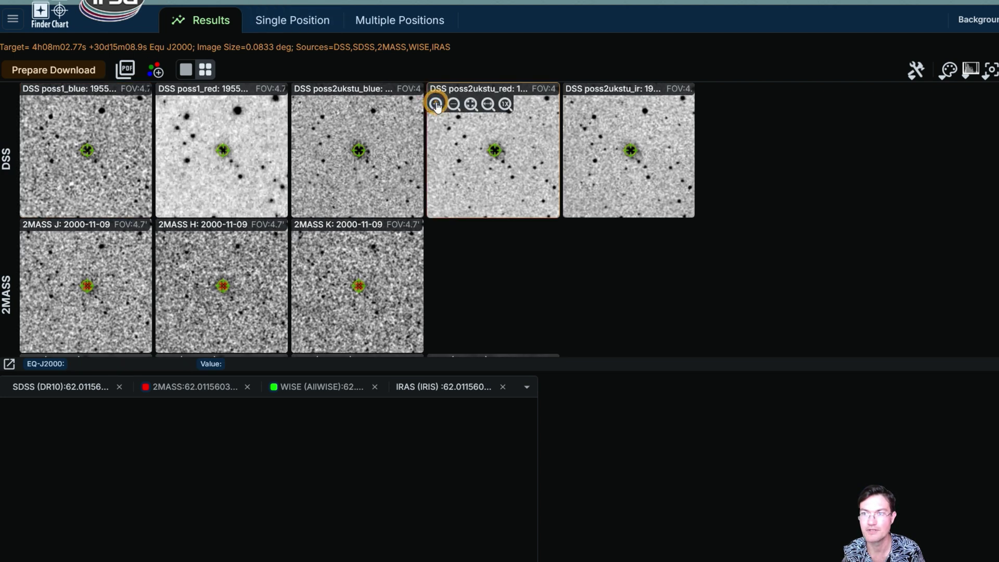
pyautogui.click(436, 104)
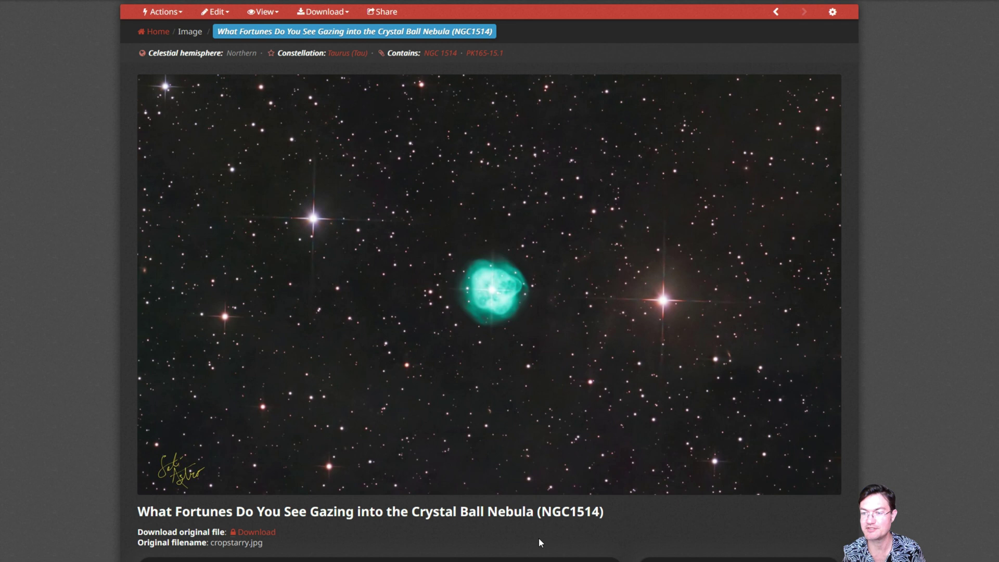
# Scroll through the NGC1514 AstroBin page's equipment, acquisition details, description and crops down to the comments
pyautogui.scroll(-3, 863, 357)
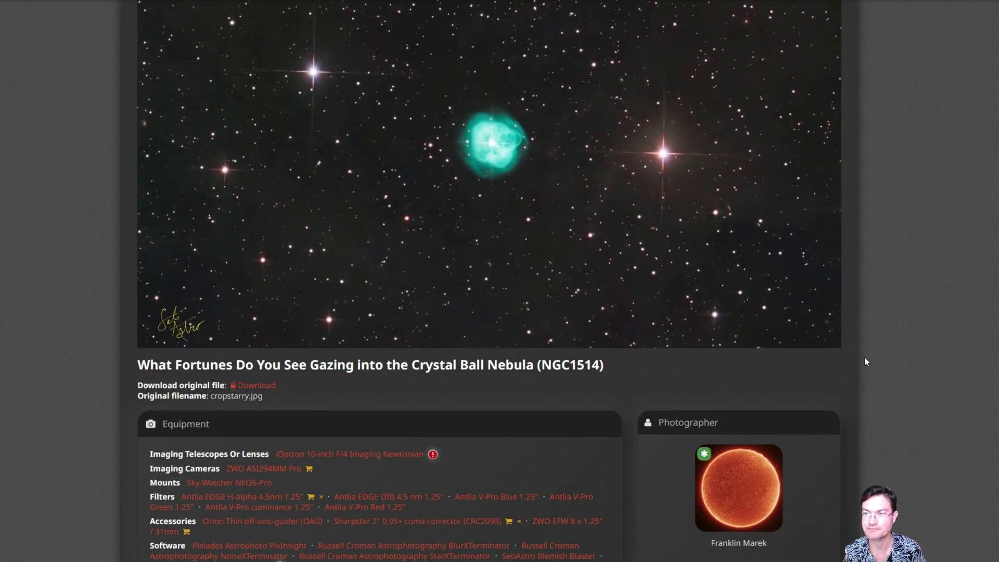
pyautogui.scroll(-1, 863, 357)
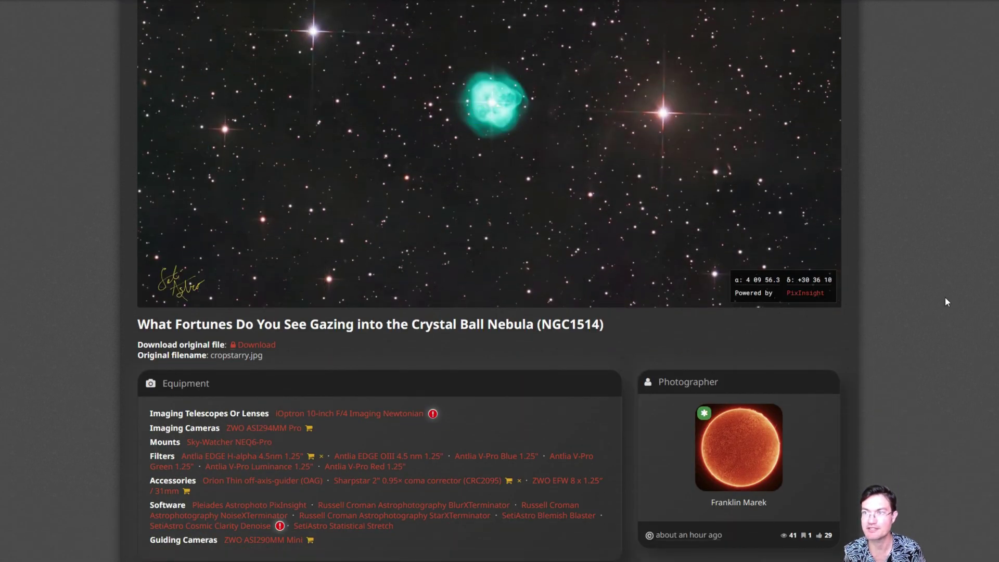
pyautogui.scroll(-5, 934, 307)
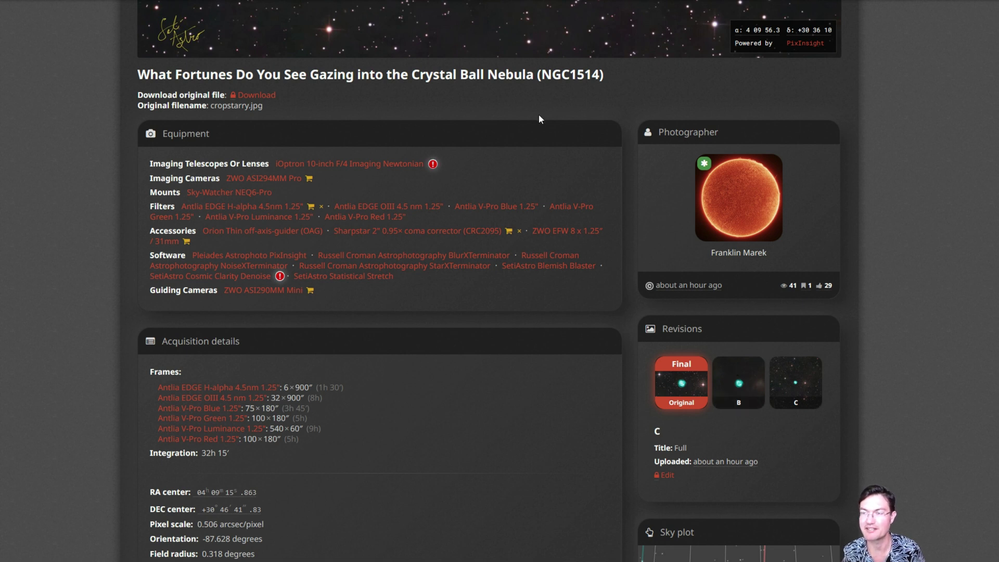
pyautogui.scroll(9, 849, 378)
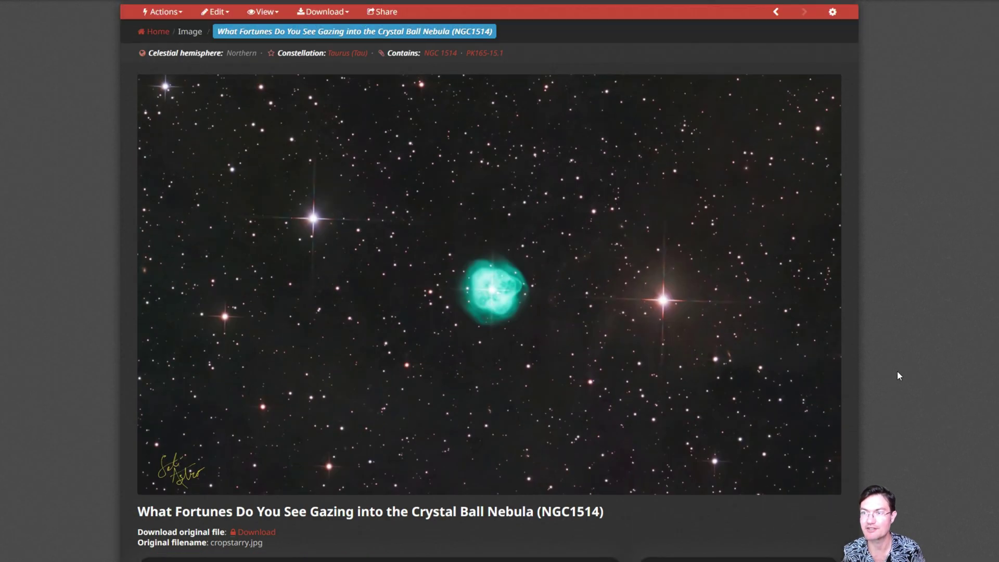
pyautogui.scroll(-9, 851, 352)
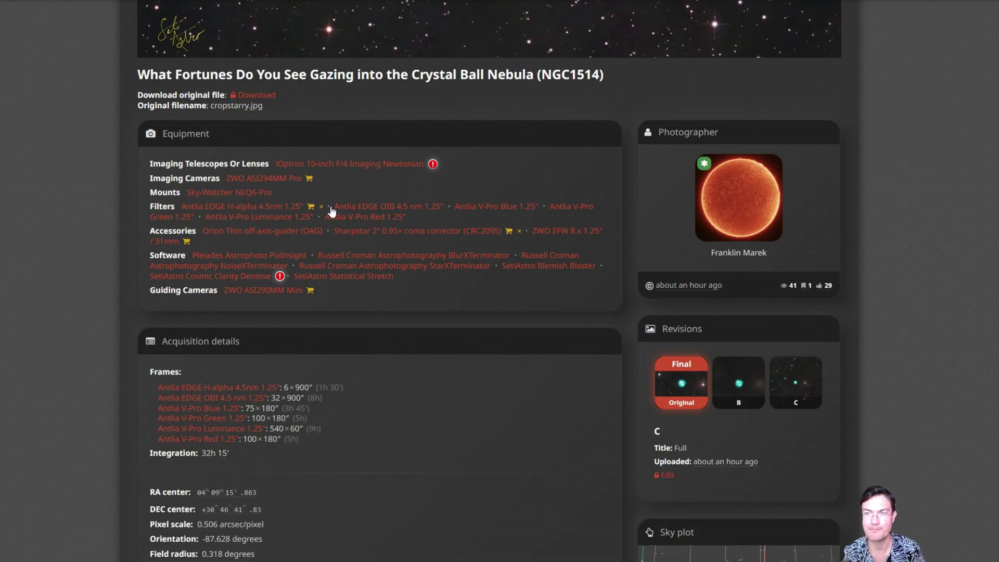
pyautogui.scroll(-1, 433, 355)
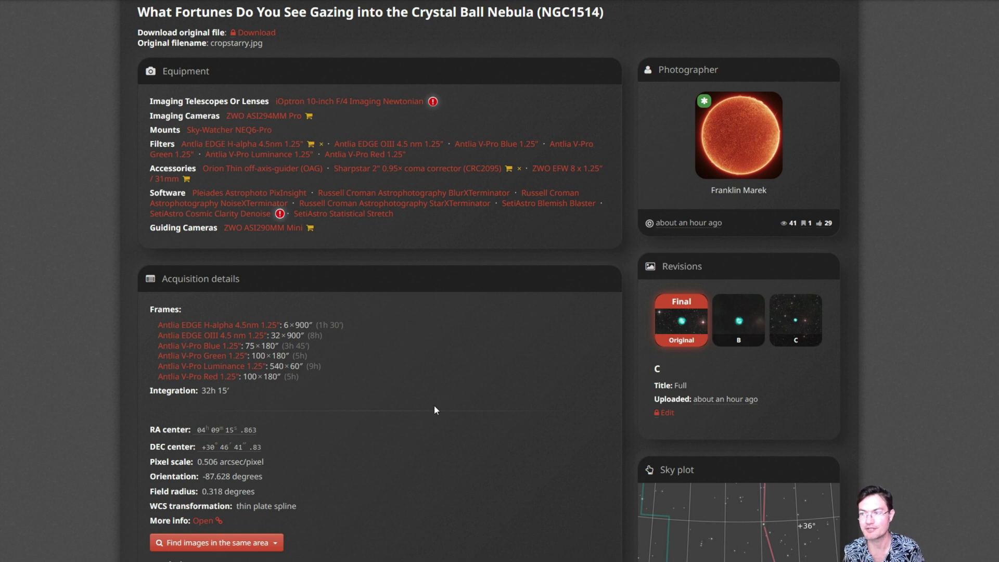
pyautogui.scroll(-9, 435, 410)
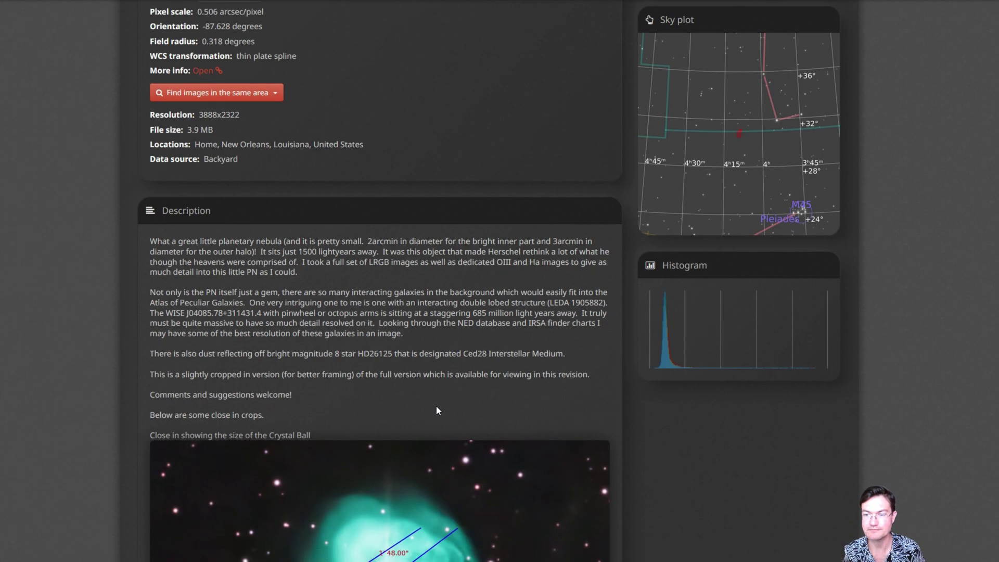
pyautogui.scroll(-2, 437, 410)
pyautogui.scroll(-2, 505, 248)
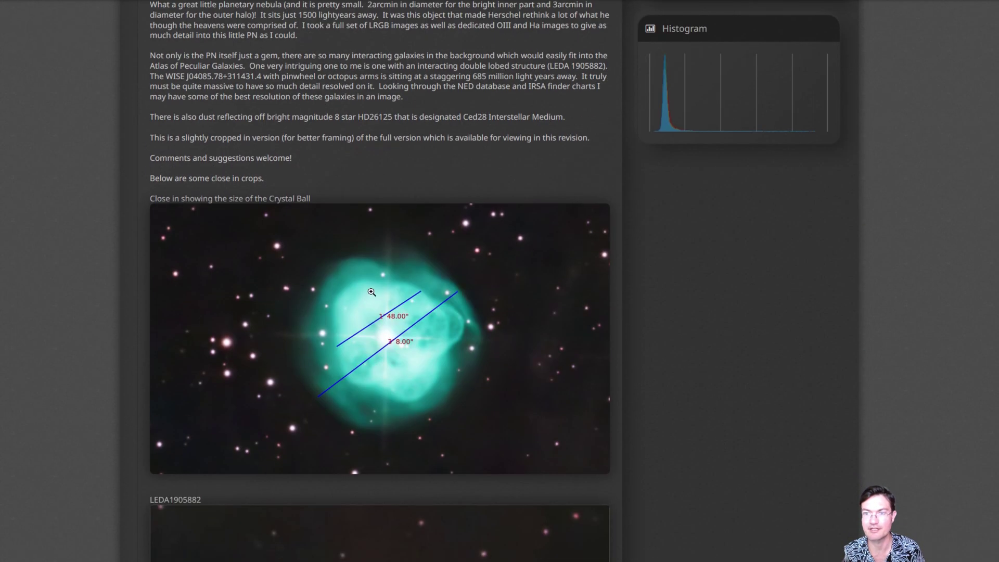
pyautogui.scroll(-3, 434, 309)
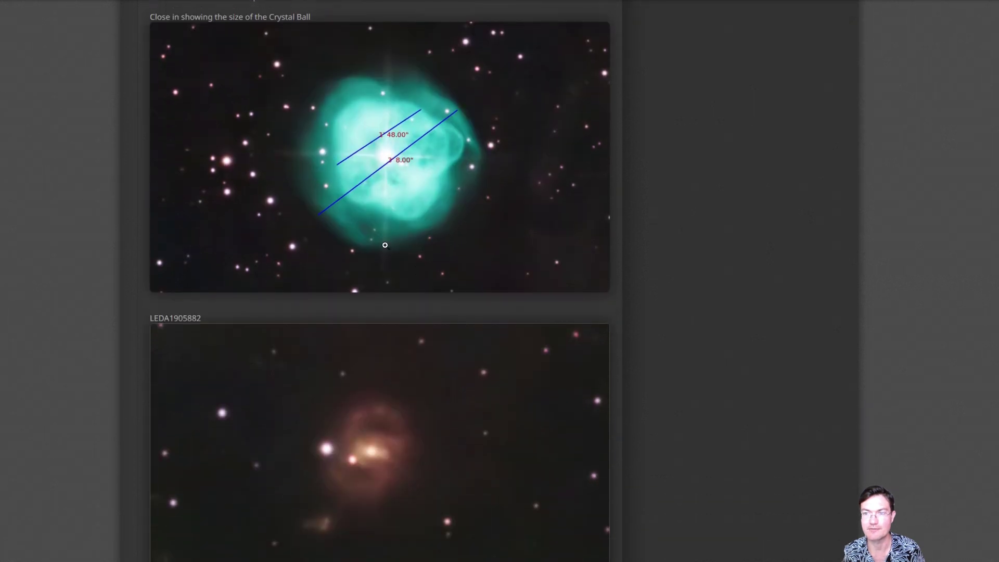
pyautogui.scroll(-10, 408, 190)
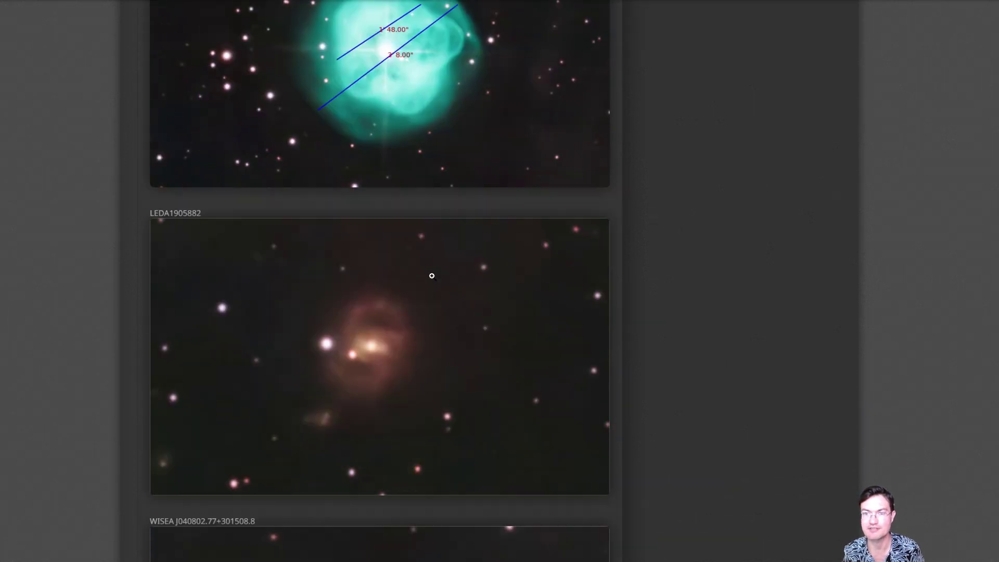
pyautogui.scroll(-8, 409, 316)
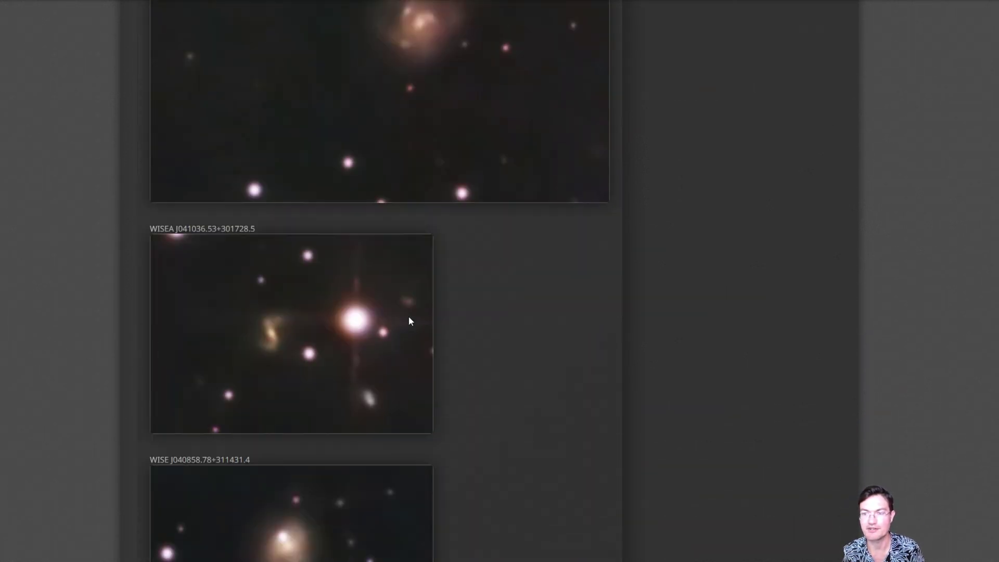
pyautogui.scroll(-3, 373, 330)
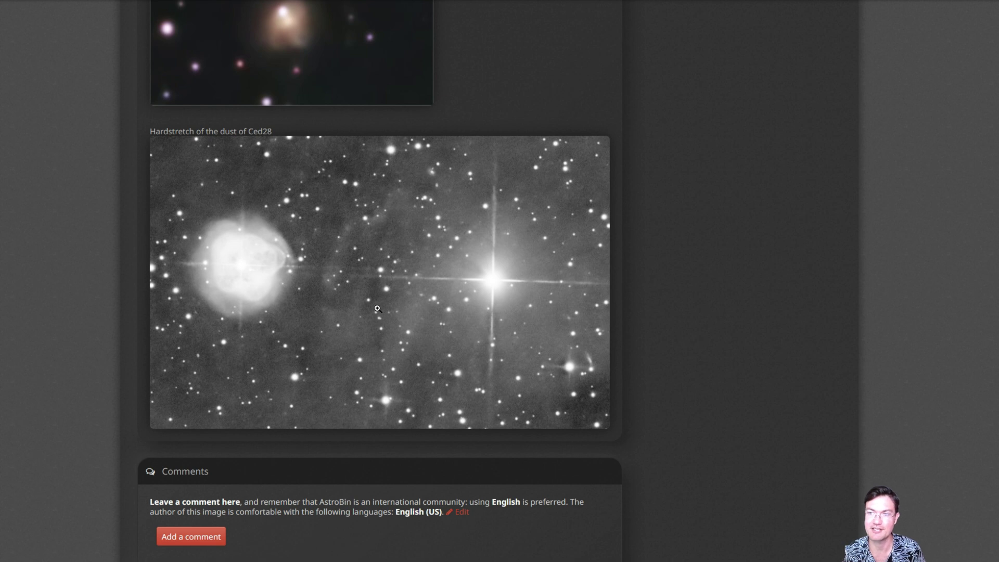
pyautogui.scroll(8, 431, 124)
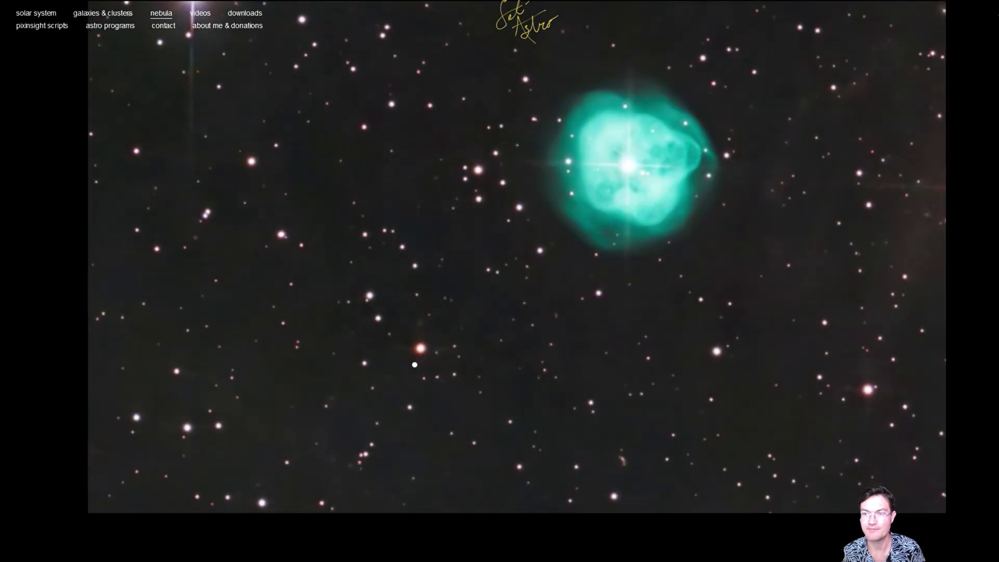
pyautogui.scroll(-2, 414, 364)
pyautogui.scroll(-3, 658, 323)
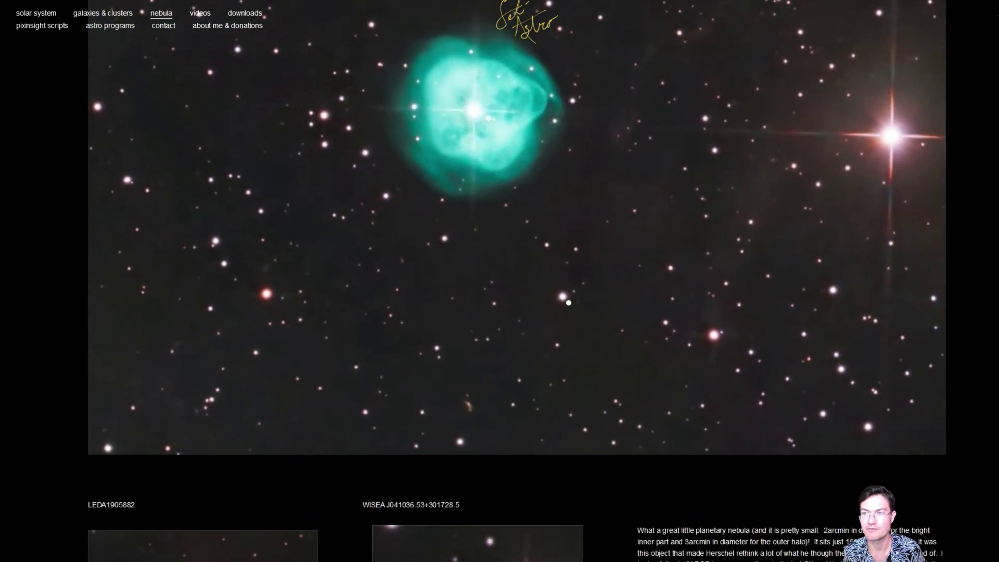
pyautogui.scroll(-4, 697, 392)
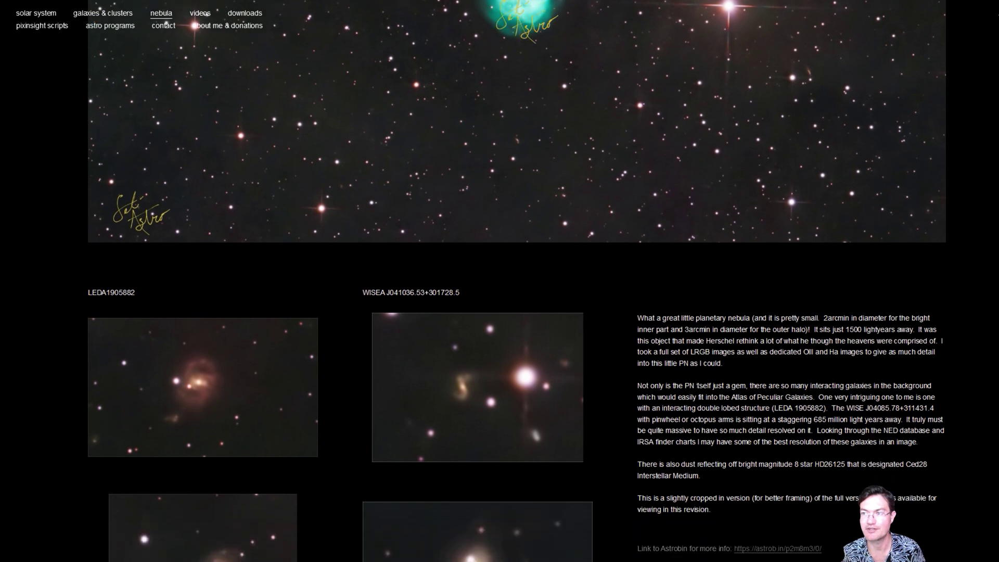
pyautogui.scroll(-6, 840, 300)
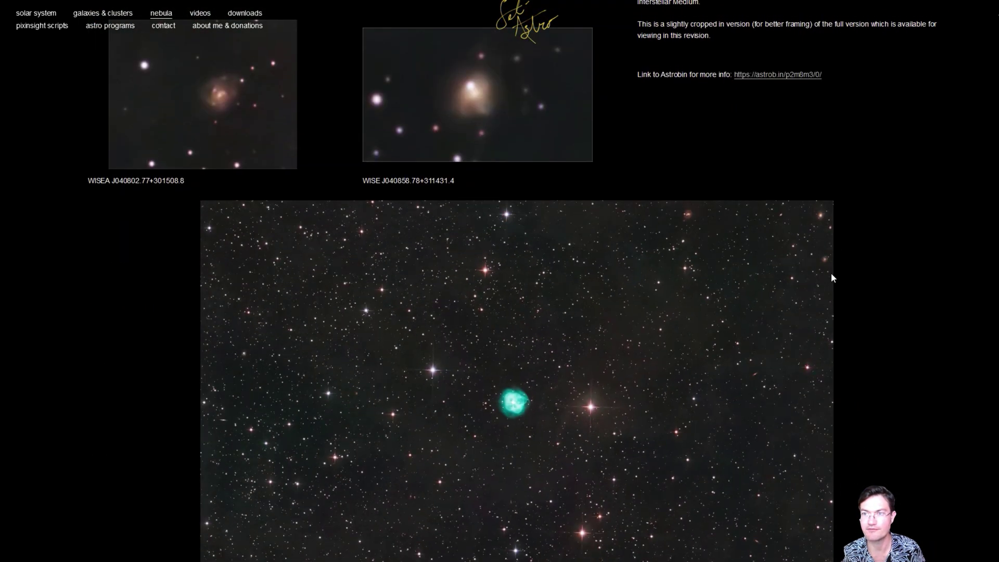
pyautogui.scroll(7, 831, 272)
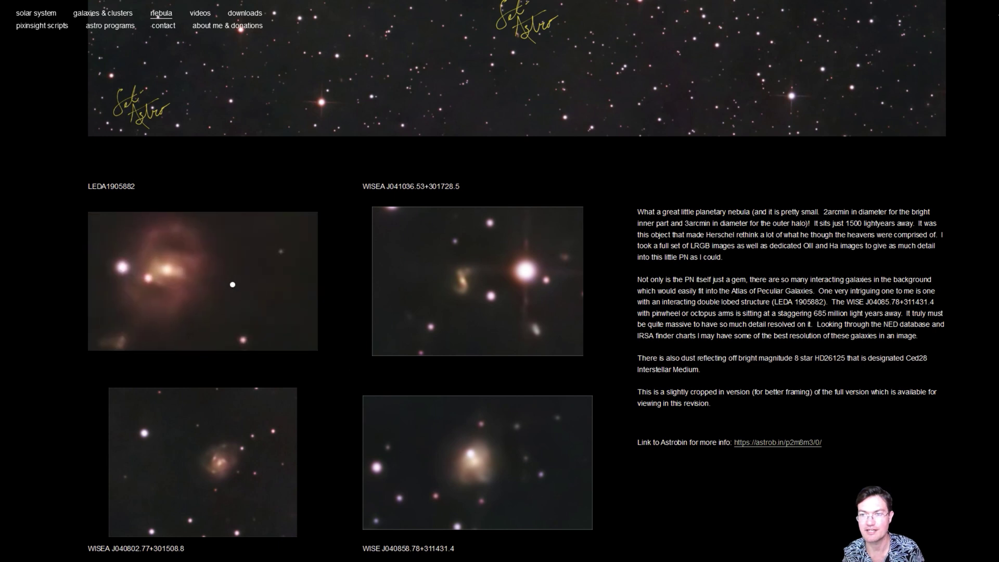